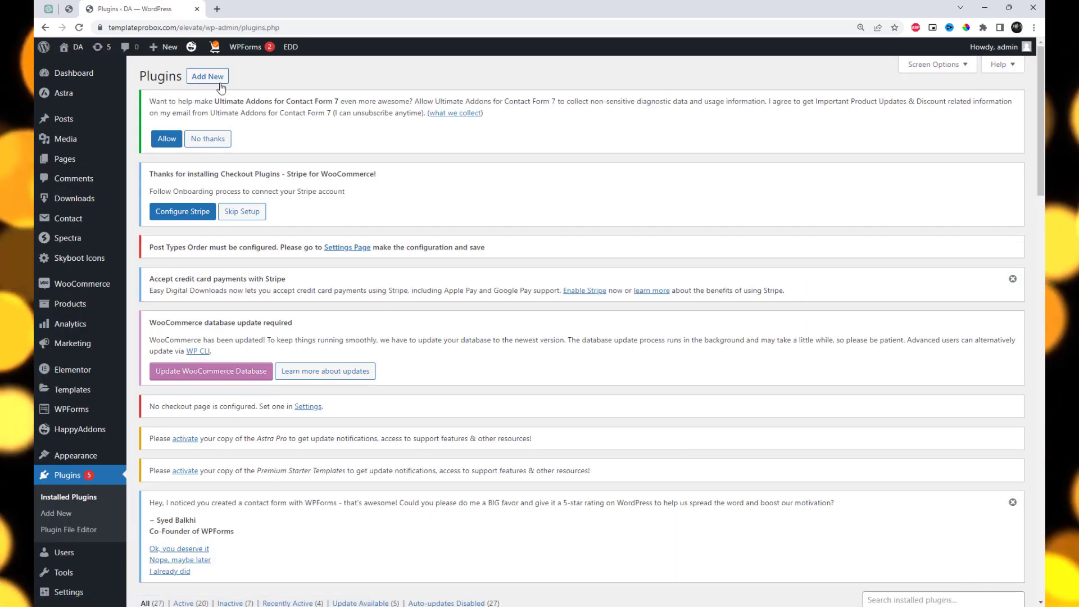
# Search for the happyaddons plugin among the plugins that can be added to the site
pyautogui.click(219, 82)
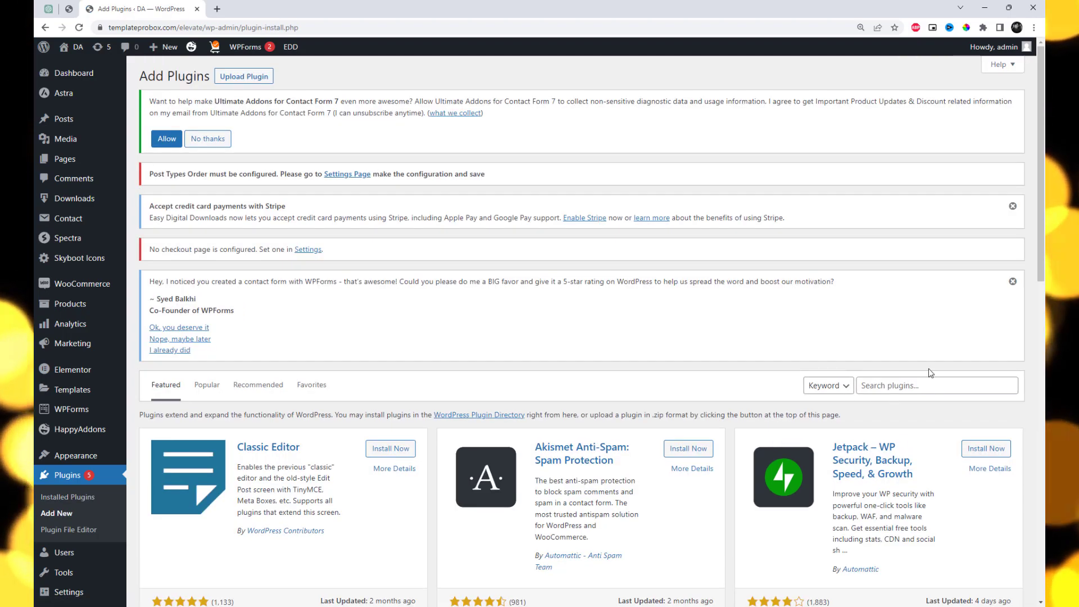
pyautogui.click(921, 386)
pyautogui.write('happyaddons')
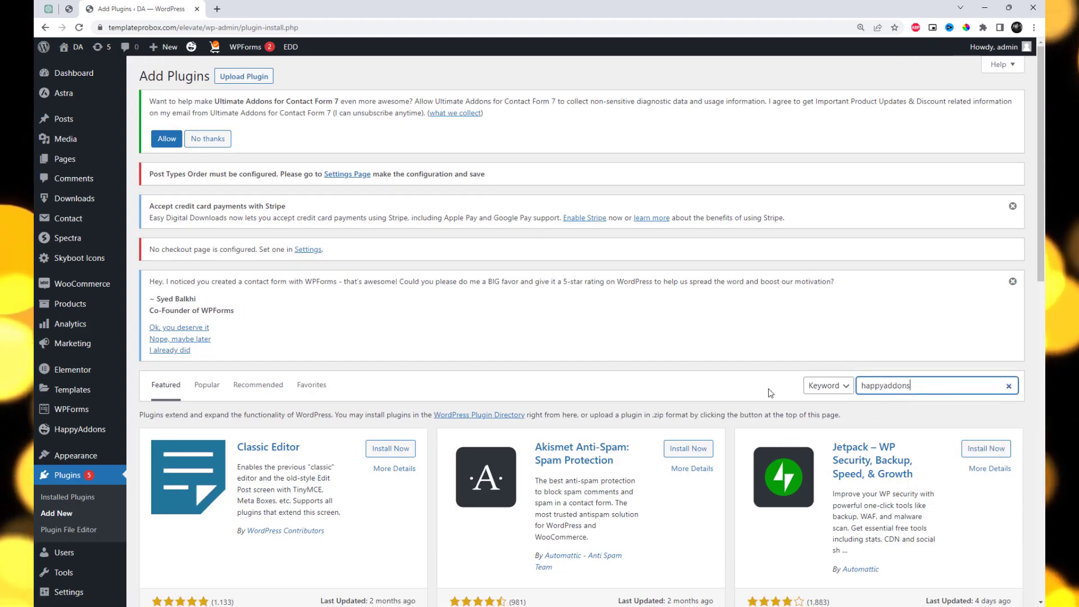
pyautogui.scroll(-5, 653, 360)
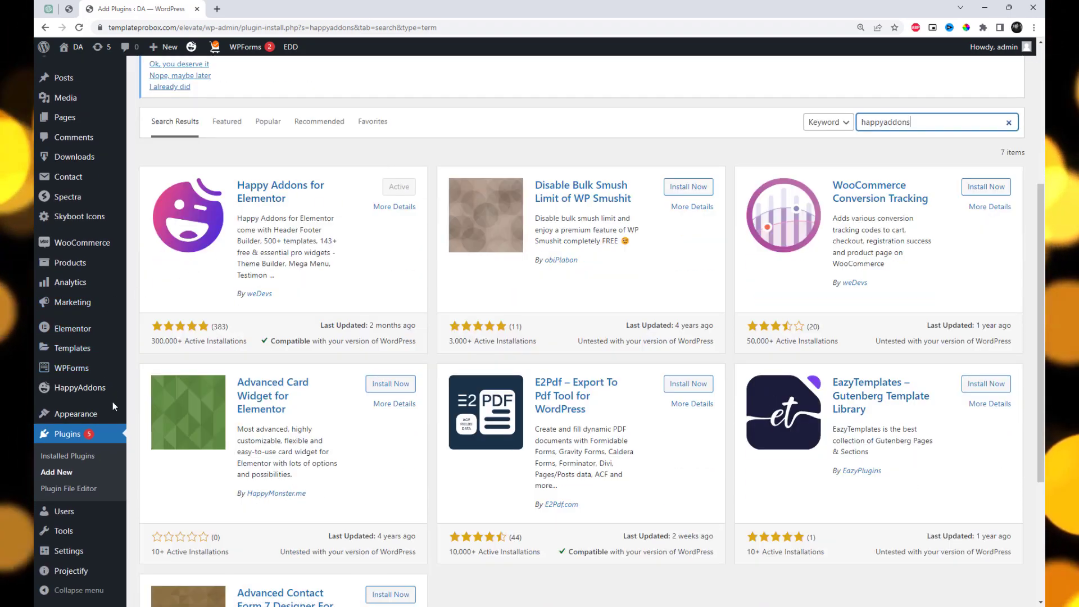
# Filter the HappyAddons widgets to the free ones, find Dual Button, and save the settings with it enabled
pyautogui.click(151, 405)
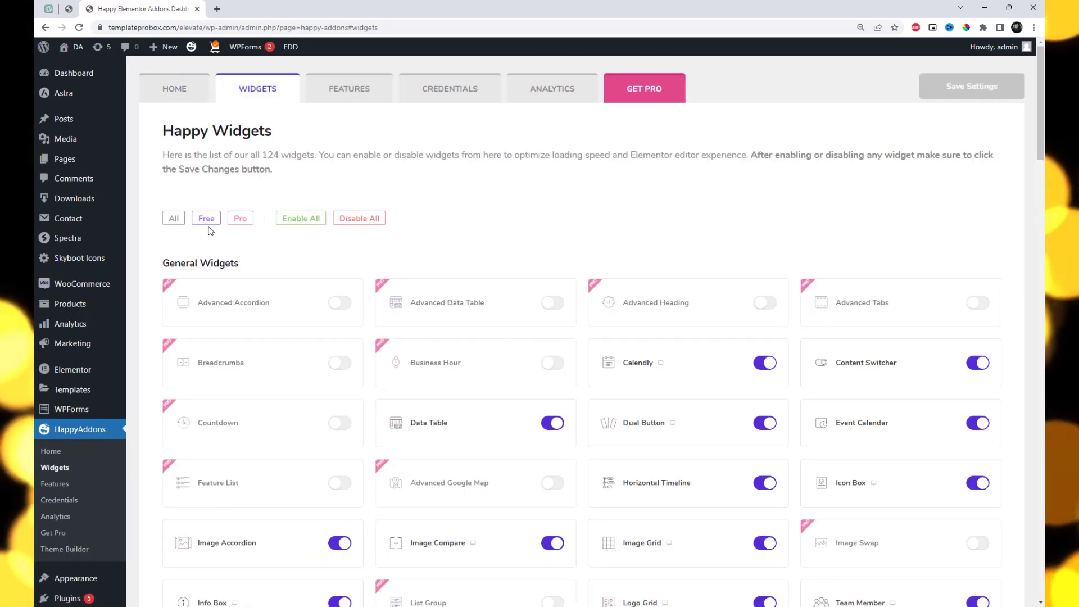
pyautogui.click(208, 223)
pyautogui.hotkey('ctrl', 'f')
pyautogui.write('dual')
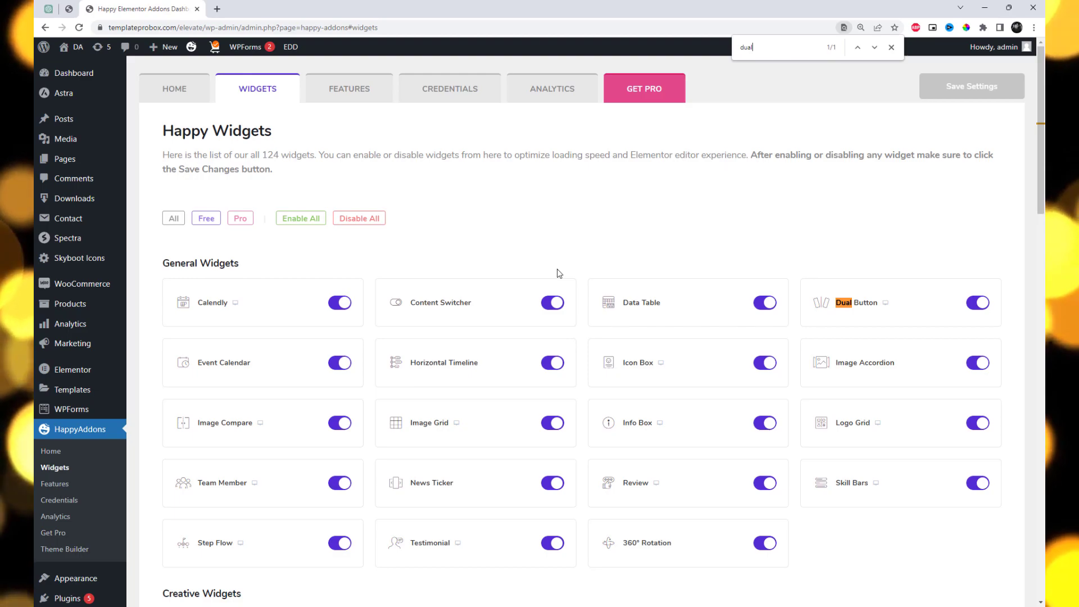
pyautogui.click(980, 308)
pyautogui.click(980, 308)
pyautogui.click(978, 90)
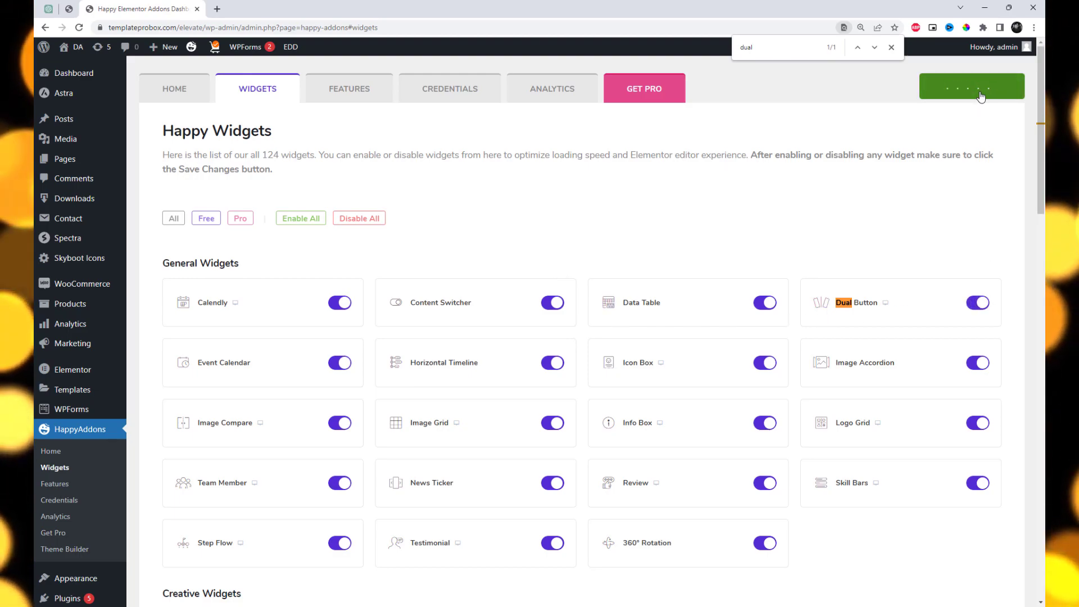
# Open the site's home page in a new tab and load it in the Elementor editor
pyautogui.moveTo(78, 46)
pyautogui.click(74, 67)
pyautogui.rightClick(74, 68)
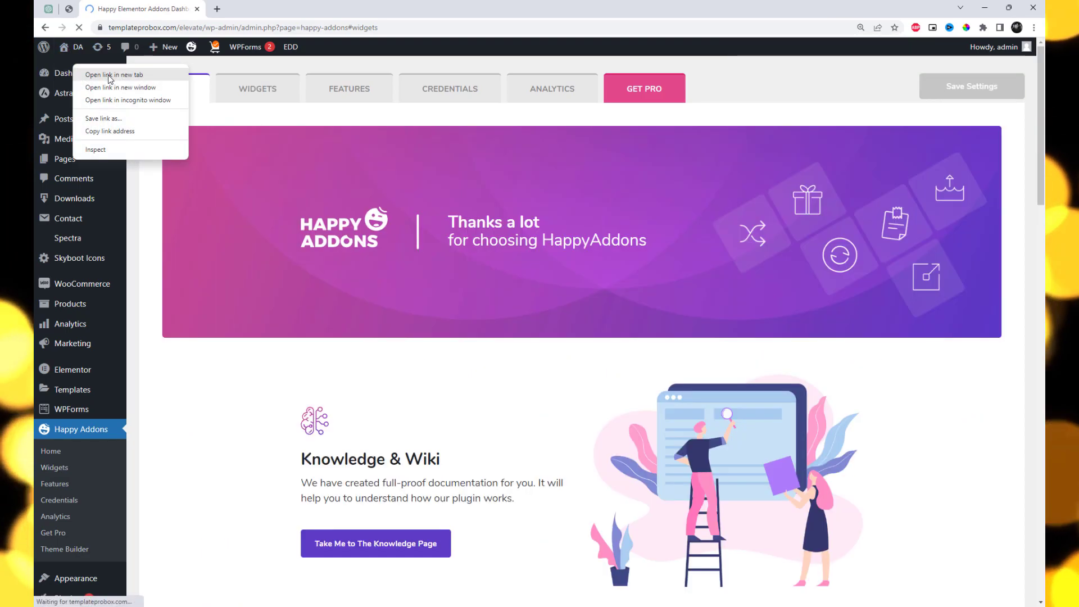
pyautogui.click(93, 75)
pyautogui.click(251, 7)
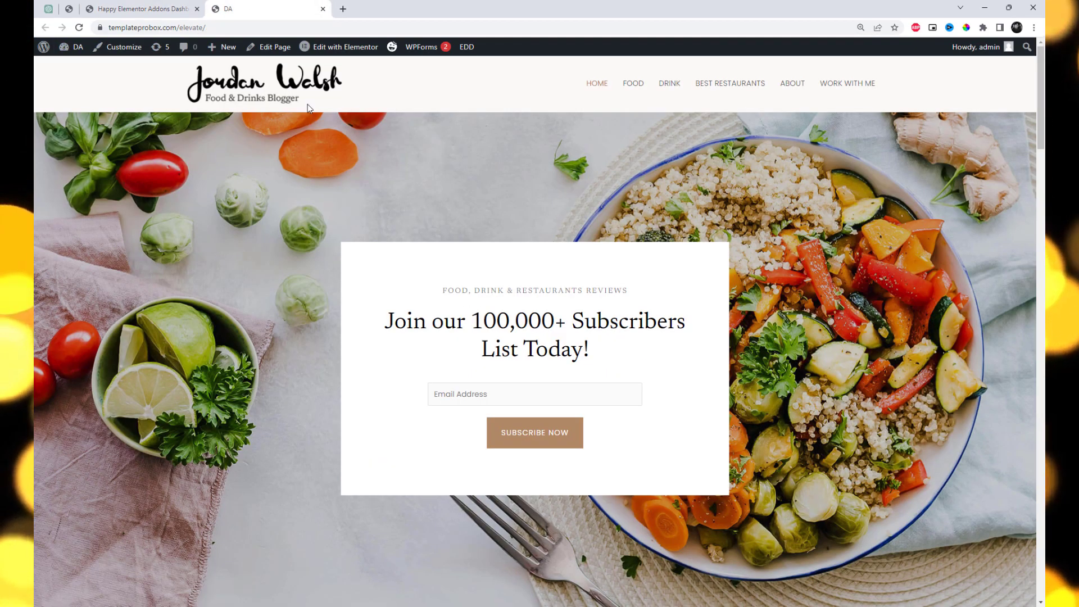
pyautogui.middleClick(341, 48)
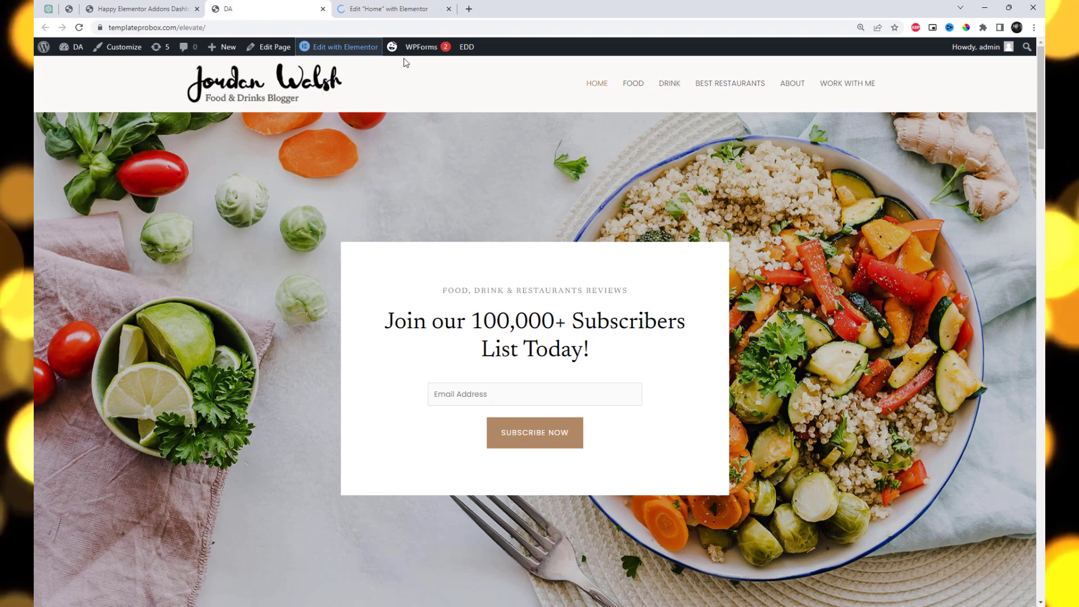
pyautogui.click(373, 12)
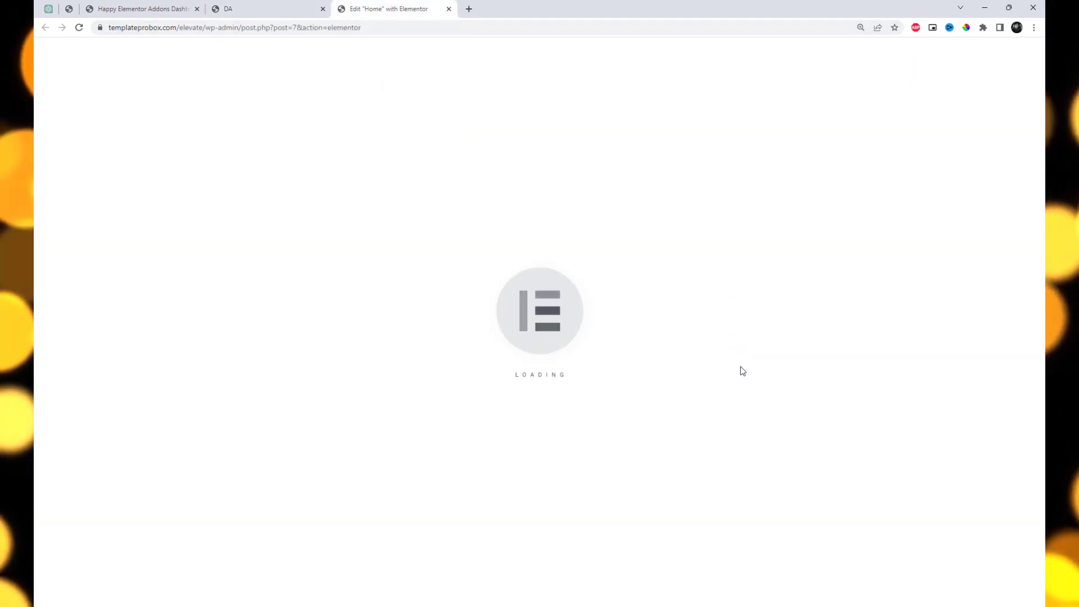
# Find the Dual Button widget and place it below the biography paragraph beside the round portrait
pyautogui.scroll(-15, 788, 380)
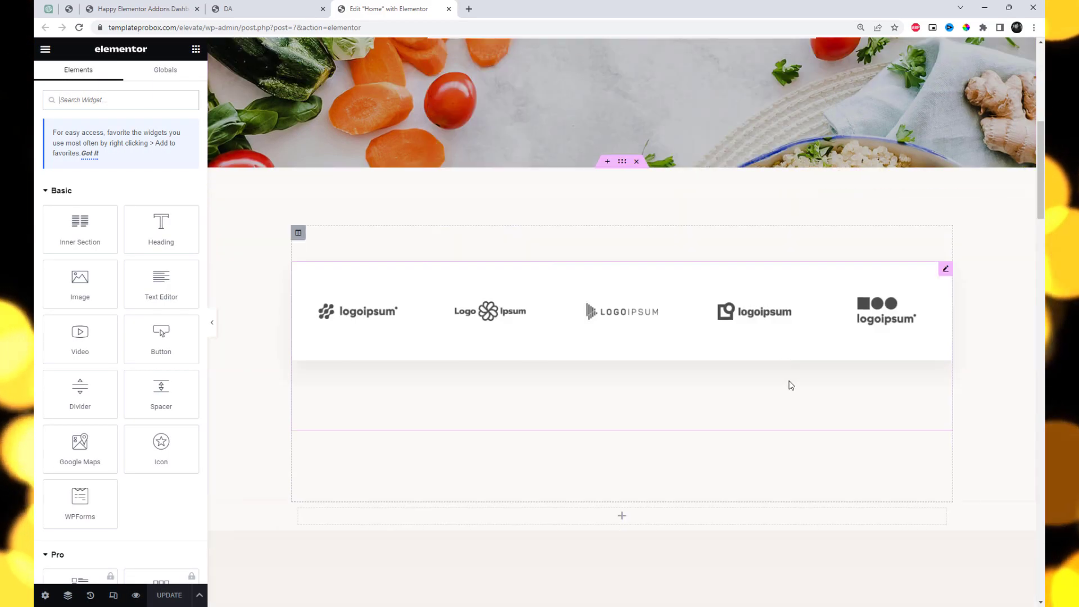
pyautogui.scroll(-5, 814, 406)
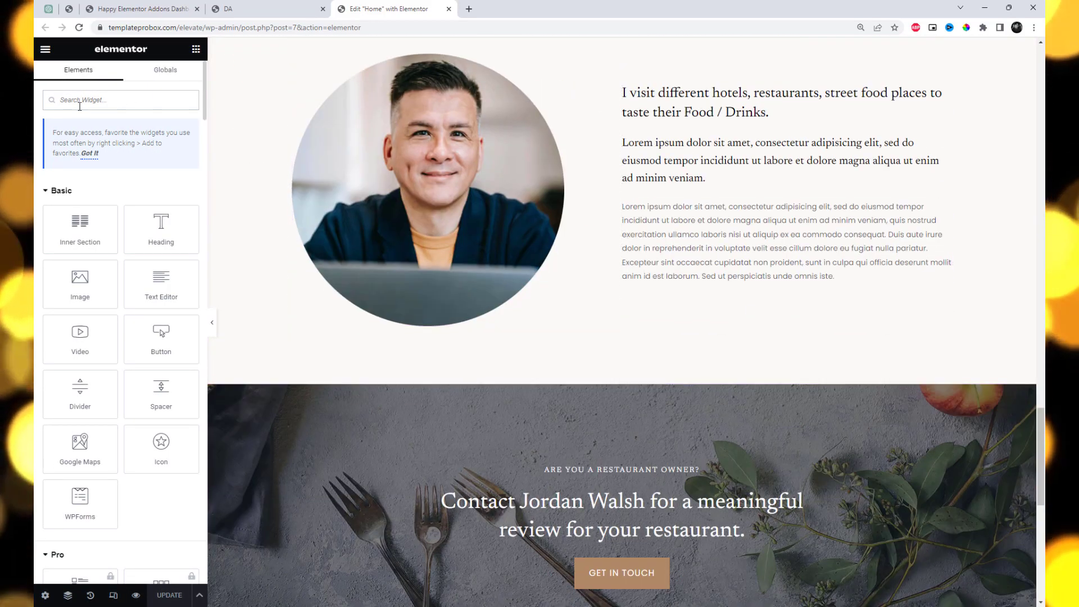
pyautogui.write('Dual')
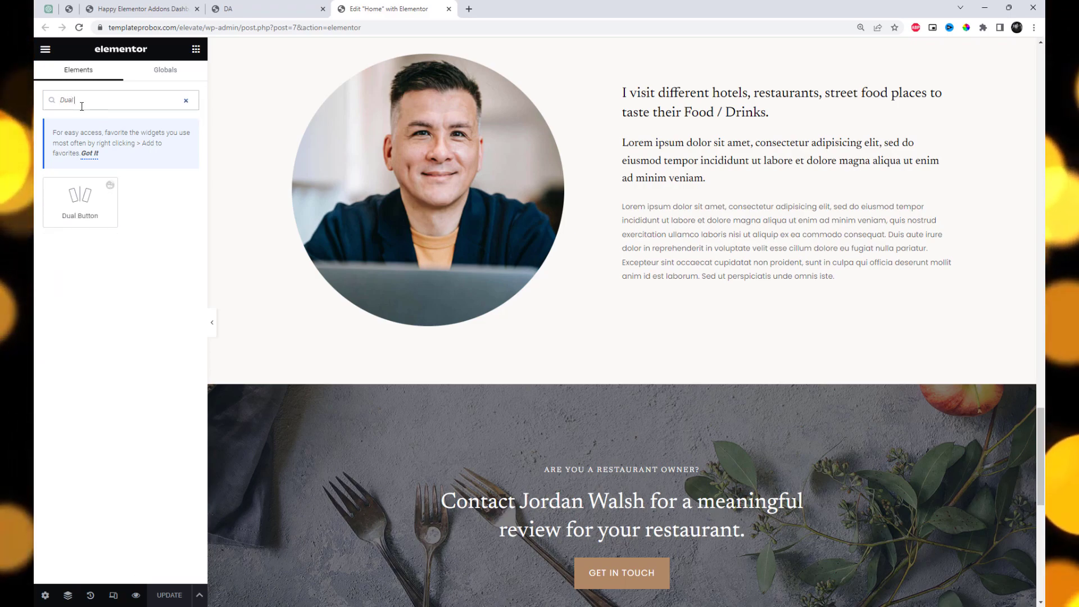
pyautogui.moveTo(80, 198); pyautogui.dragTo(678, 298)
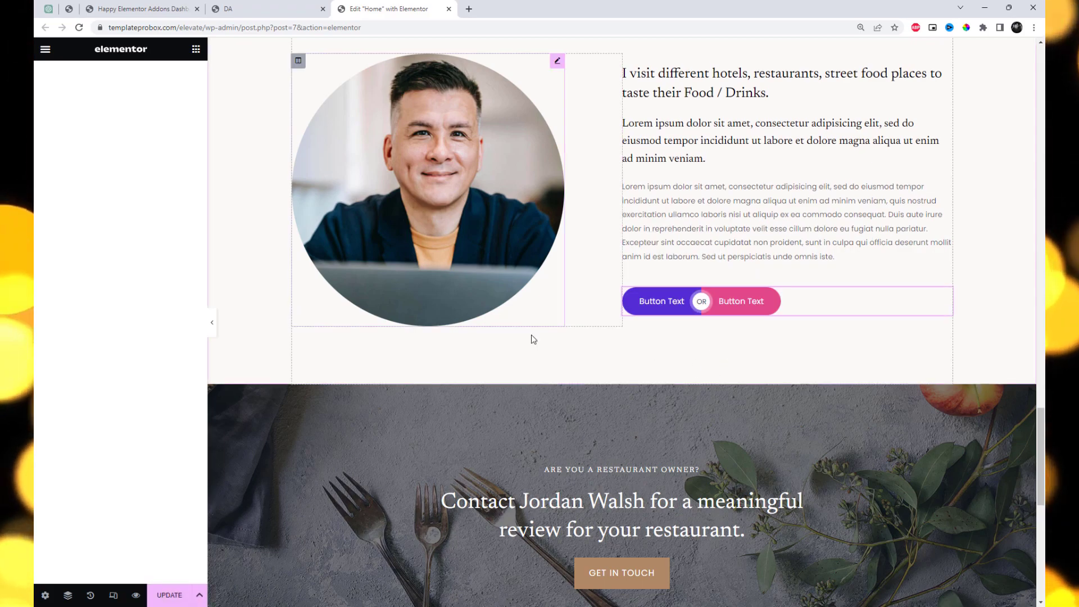
# Open the Dual Button for editing and set its primary button text to "About me"
pyautogui.rightClick(756, 304)
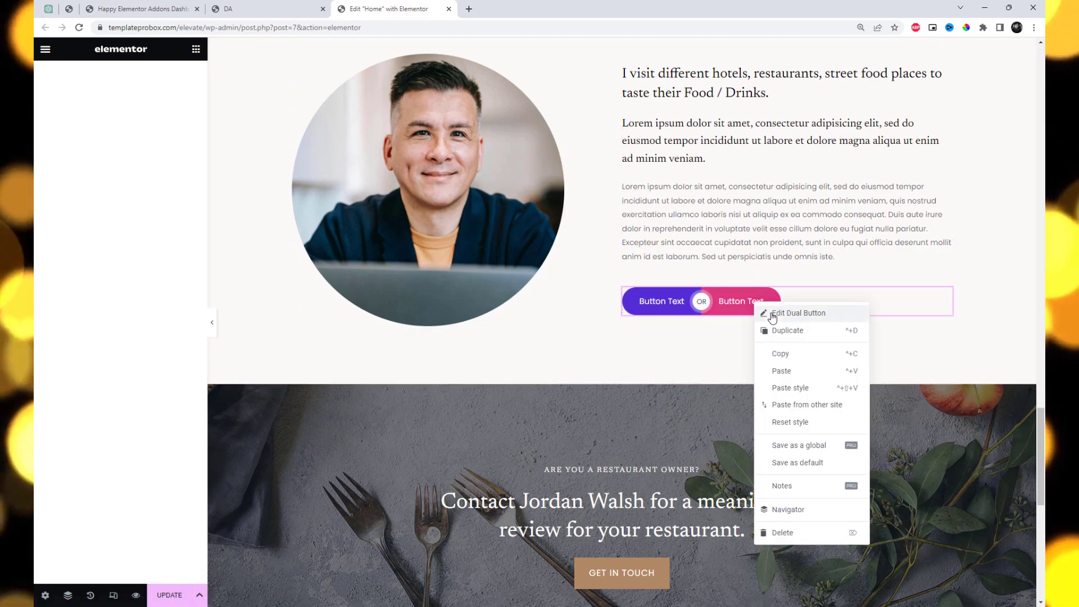
pyautogui.click(772, 317)
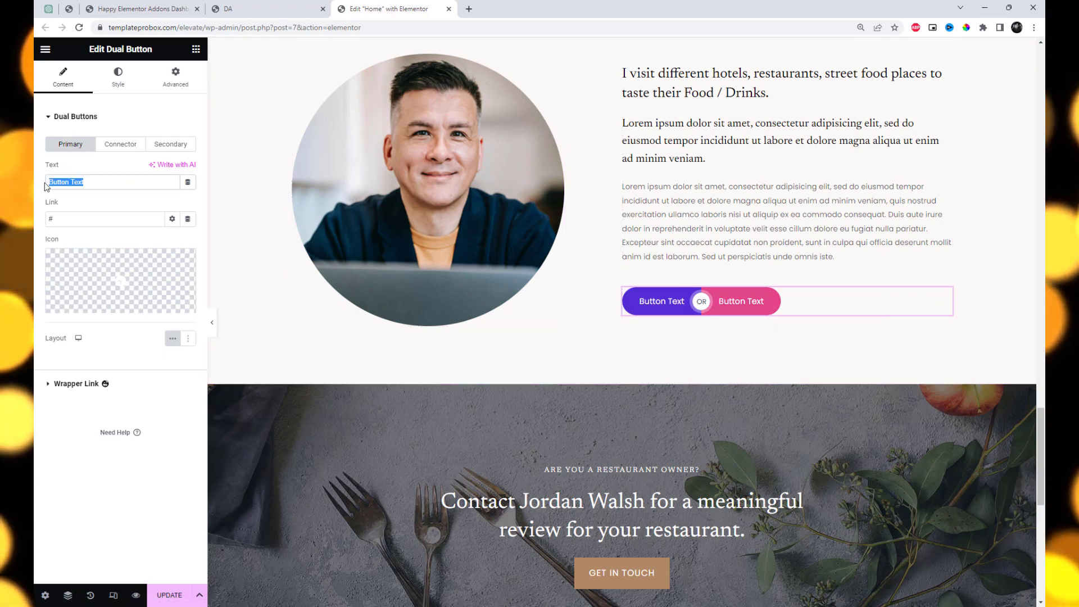
pyautogui.write('About m')
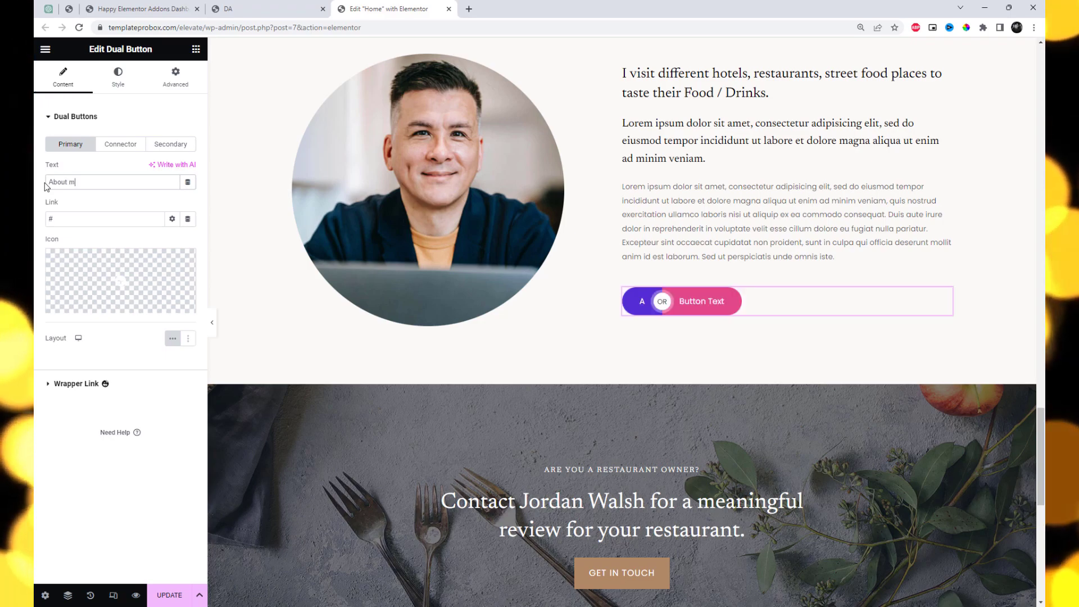
pyautogui.write('e')
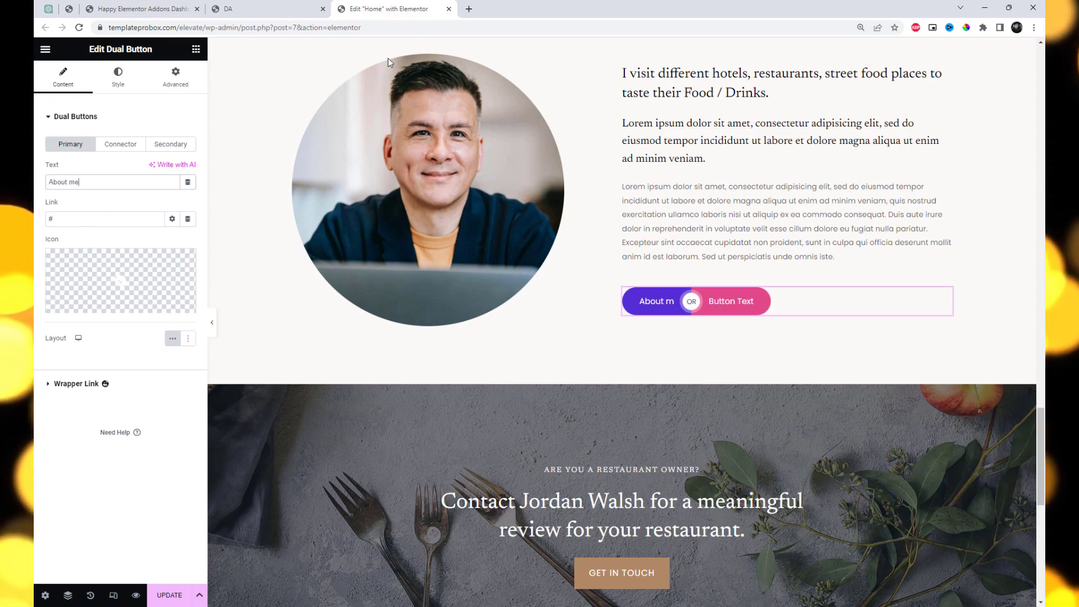
pyautogui.click(270, 8)
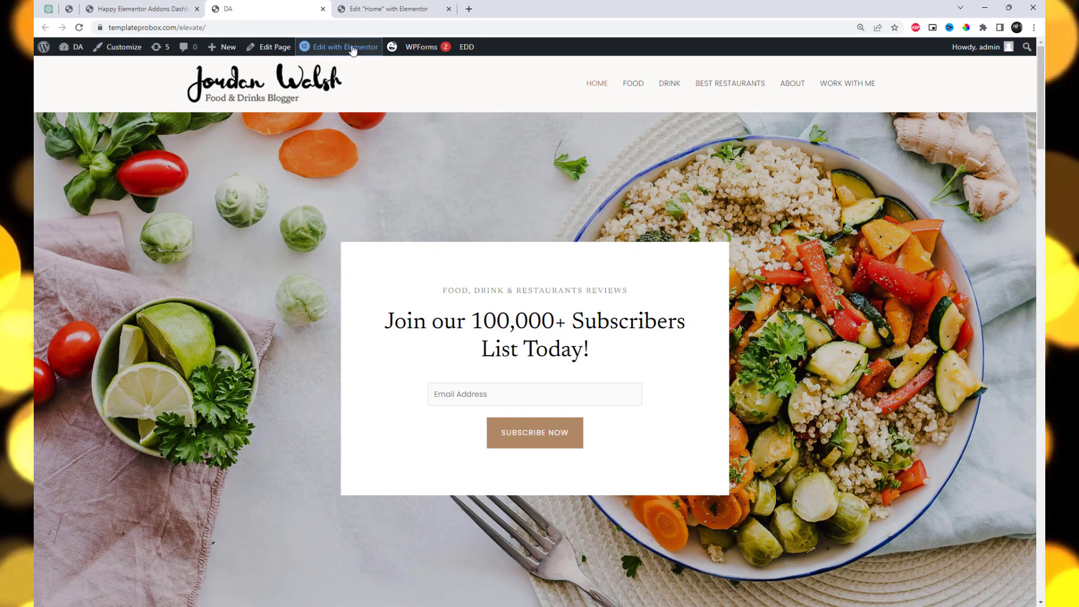
pyautogui.click(789, 84)
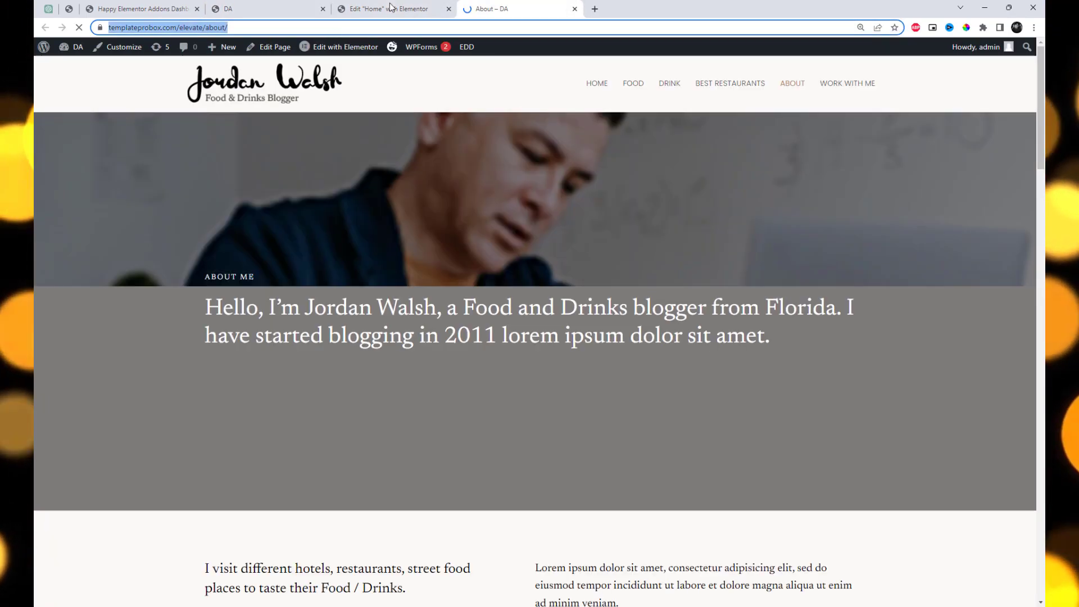
pyautogui.click(388, 8)
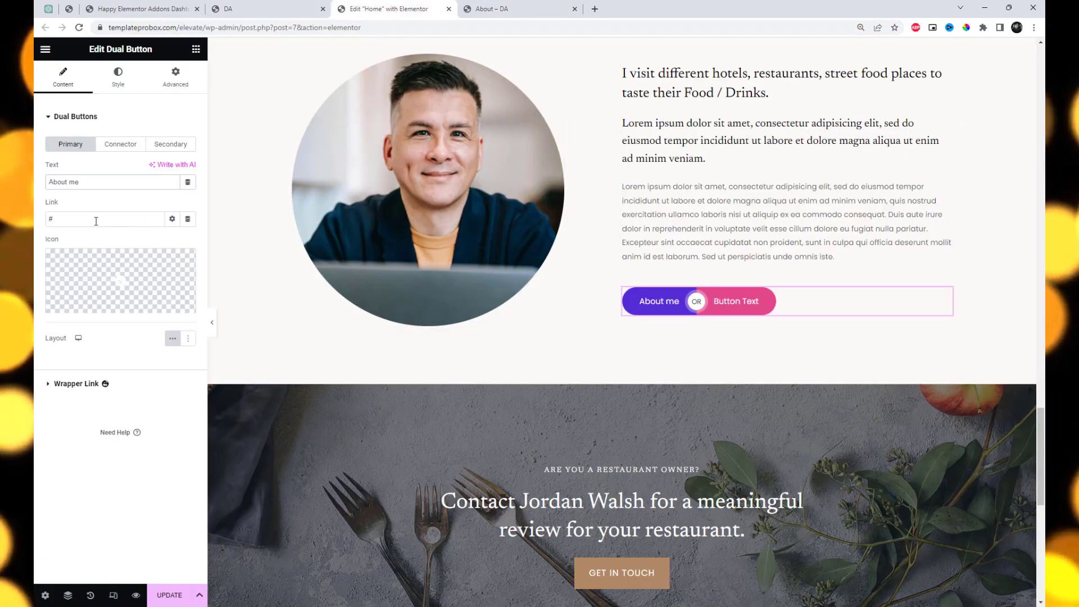
pyautogui.hotkey('ctrl', 'v')
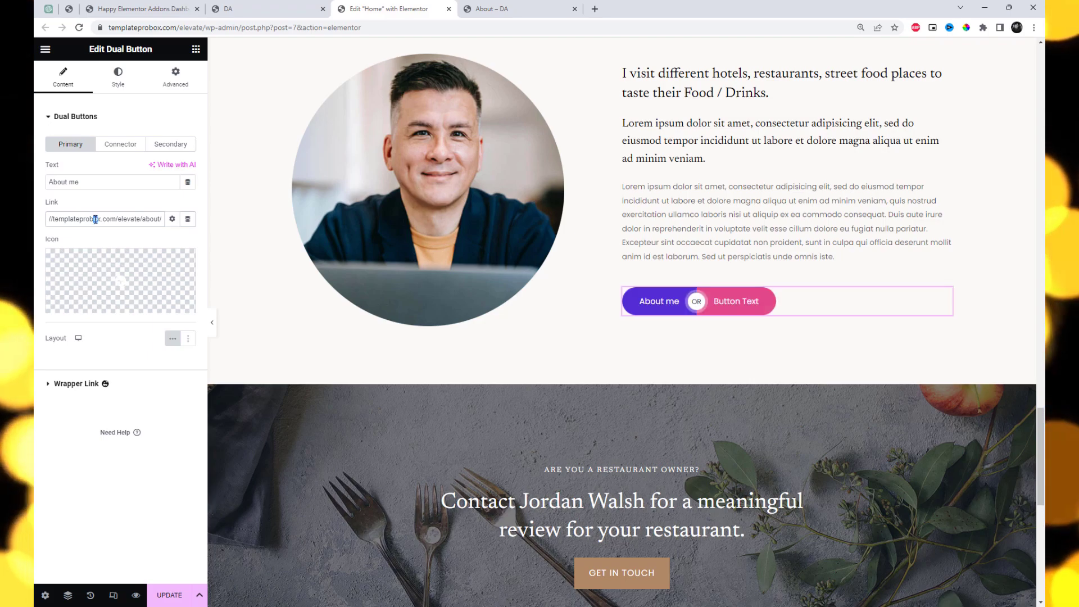
# Give the primary button the address book icon from the icon library and set the icon spacing to 4
pyautogui.moveTo(134, 288)
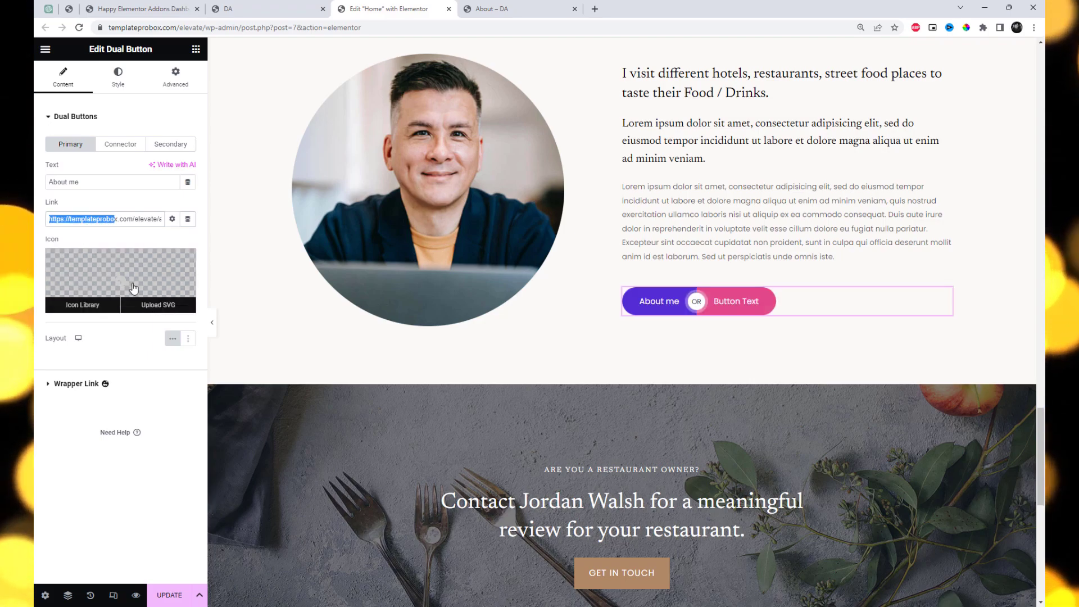
pyautogui.click(134, 288)
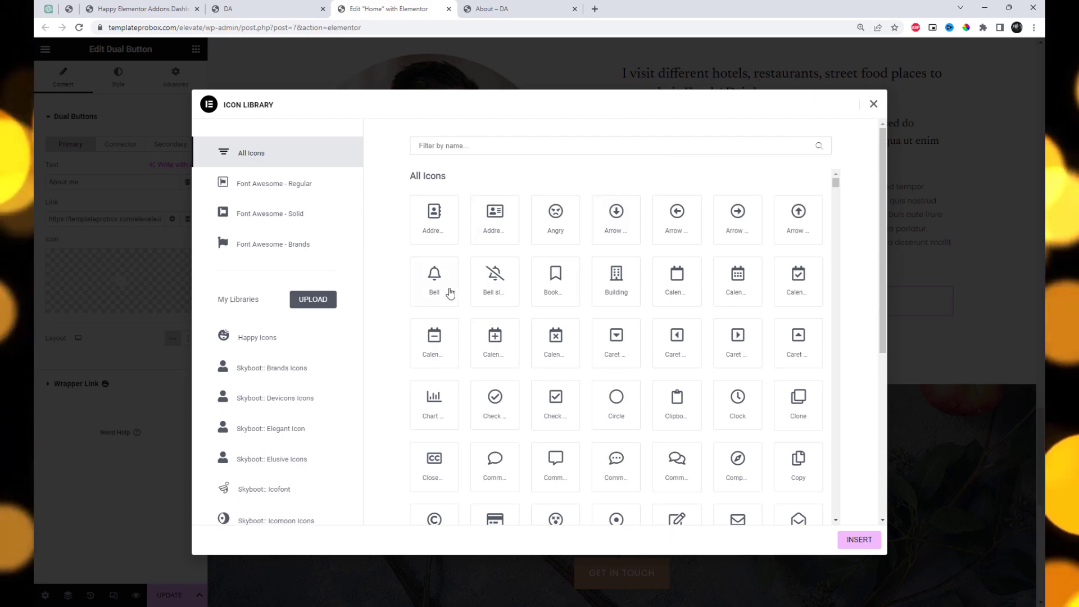
pyautogui.click(440, 239)
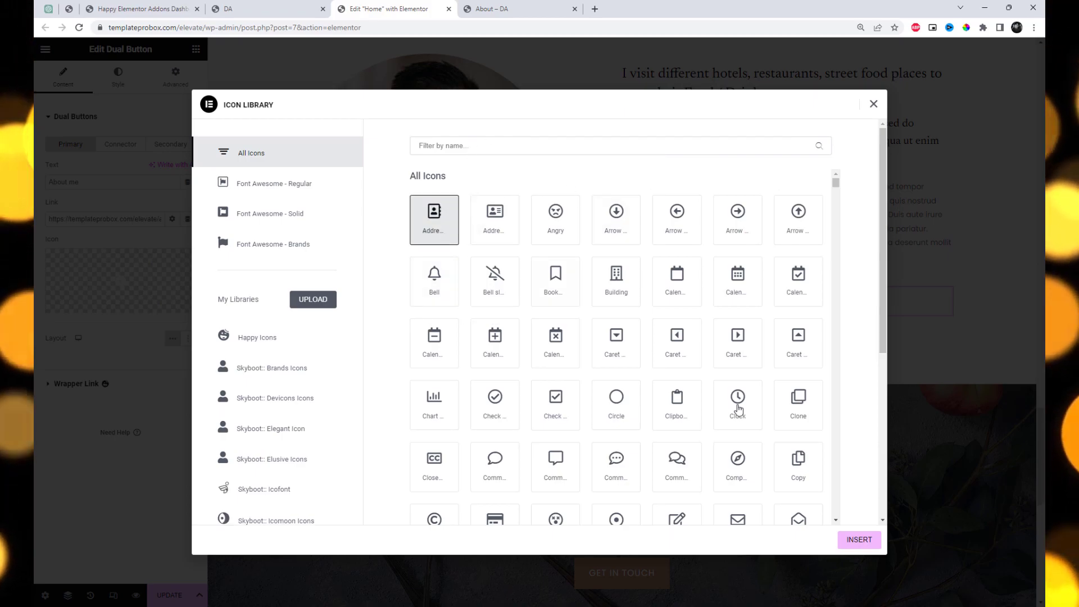
pyautogui.click(859, 540)
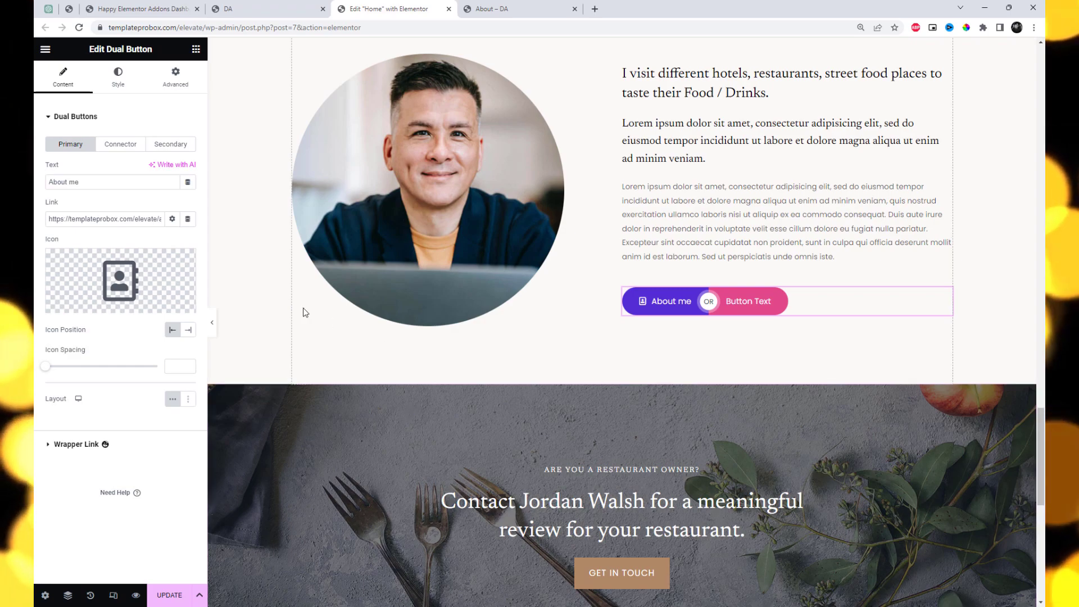
pyautogui.moveTo(49, 372); pyautogui.dragTo(53, 373)
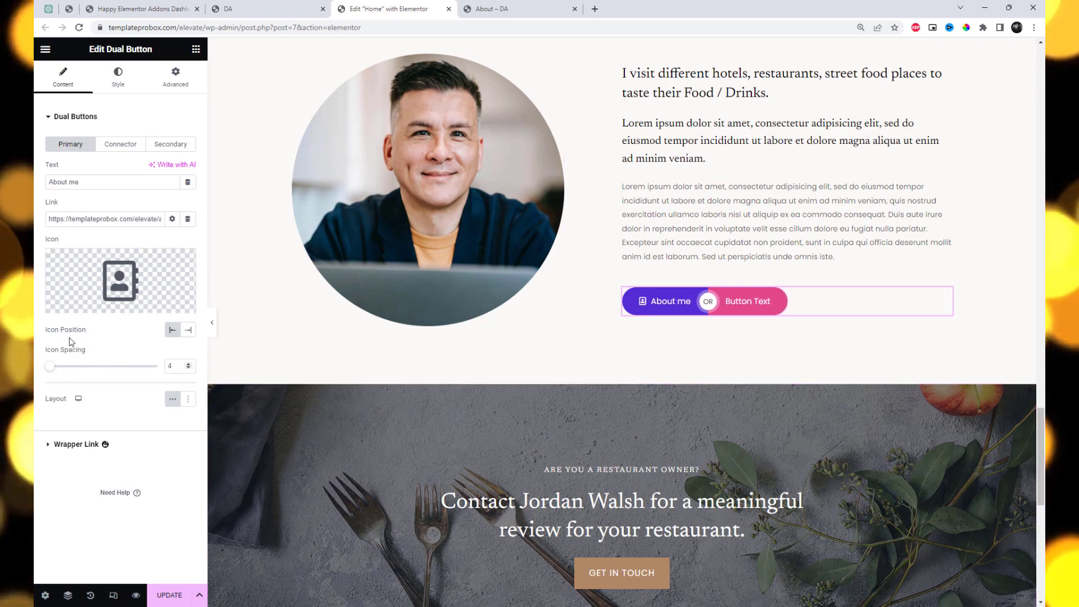
# Set the secondary button's text to "Contact Us"
pyautogui.click(171, 145)
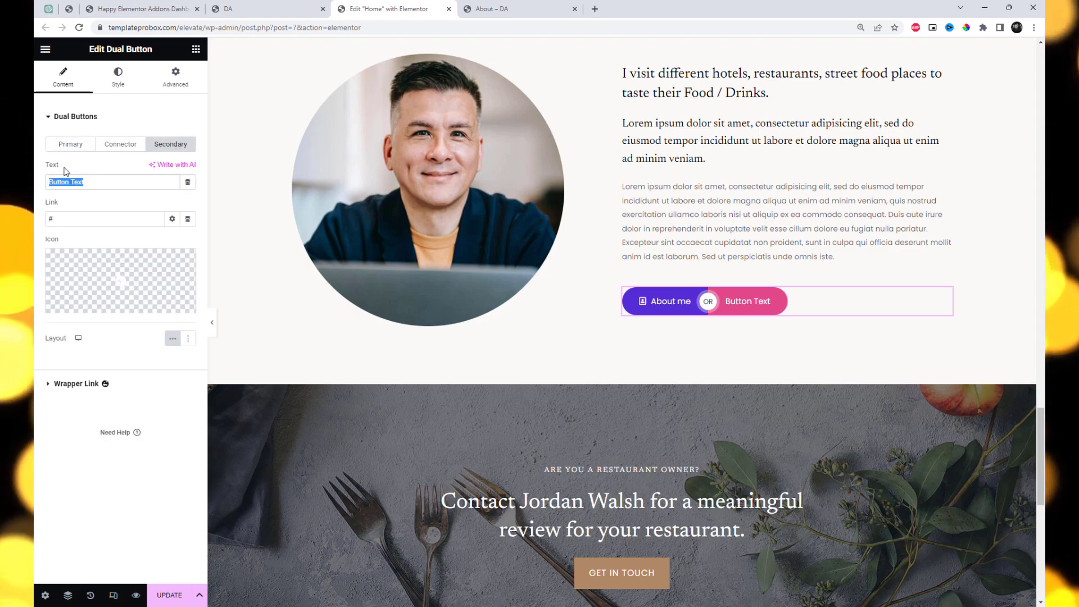
pyautogui.write('Conta')
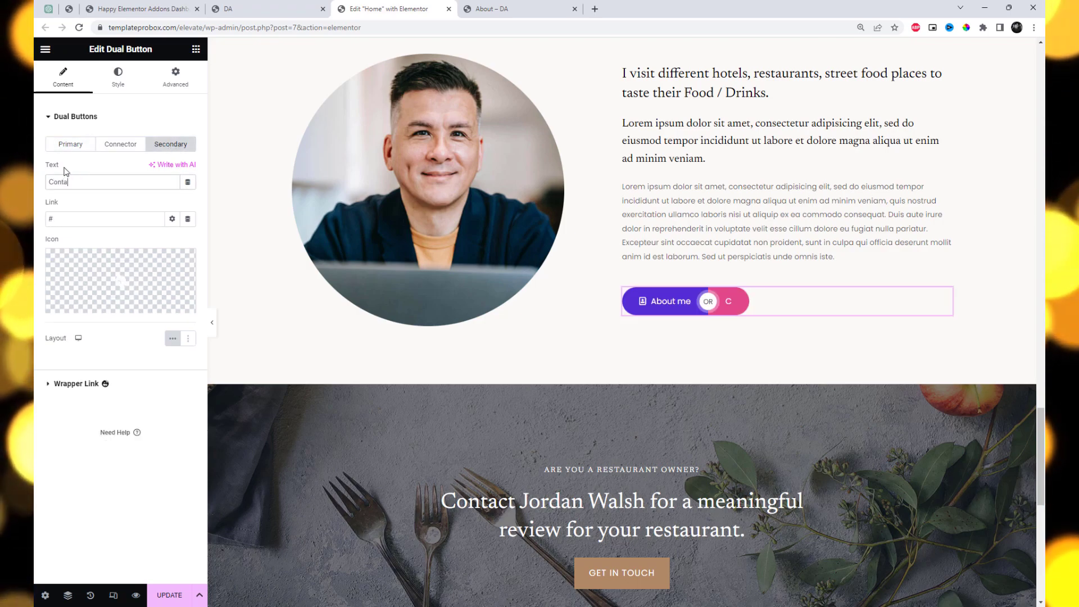
pyautogui.write('ct Us')
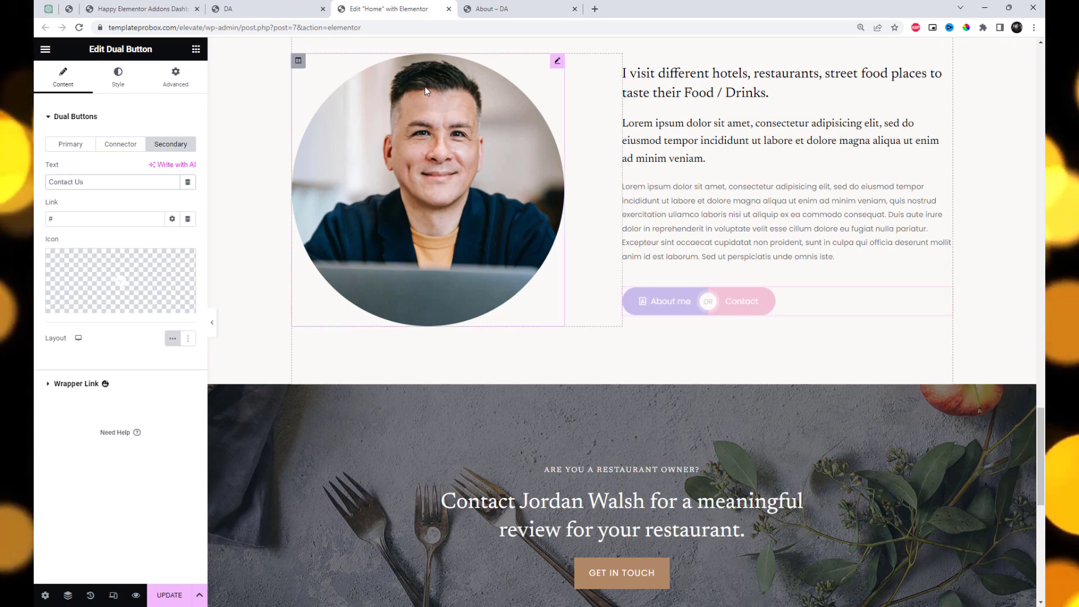
pyautogui.click(489, 9)
pyautogui.click(865, 84)
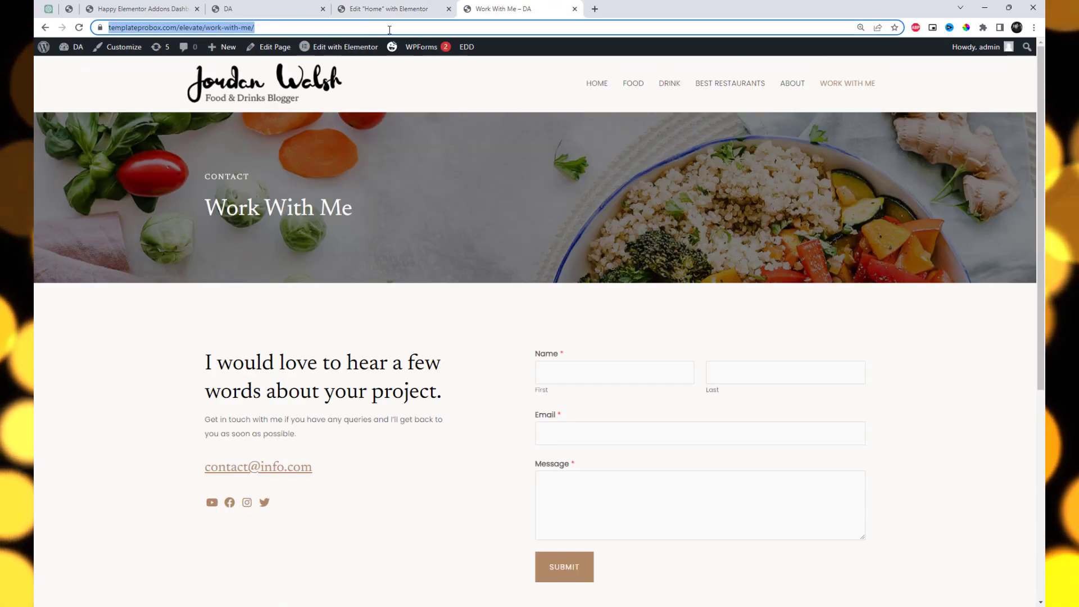
pyautogui.click(385, 9)
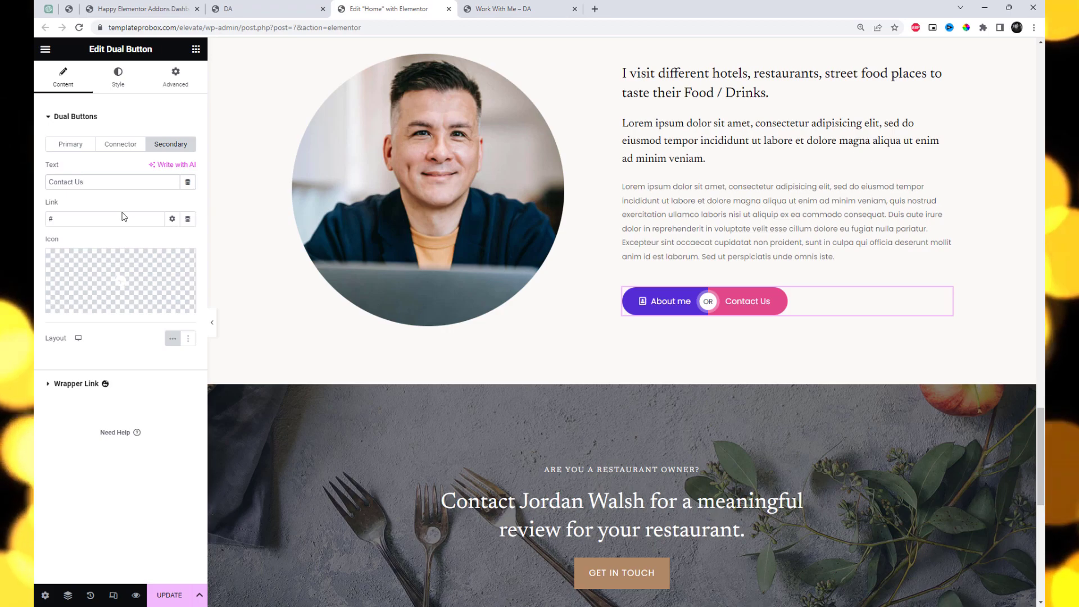
pyautogui.write('https://templateprobox.com/elevate/work-with-me/')
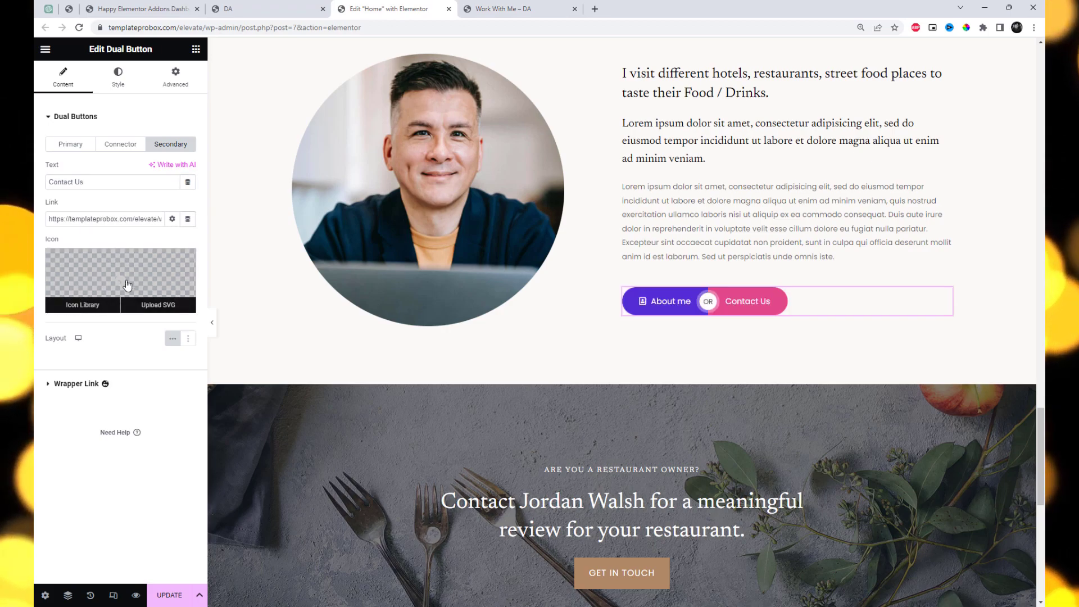
# Search the icon library for "phone" and insert the blender phone icon on the secondary button
pyautogui.click(128, 286)
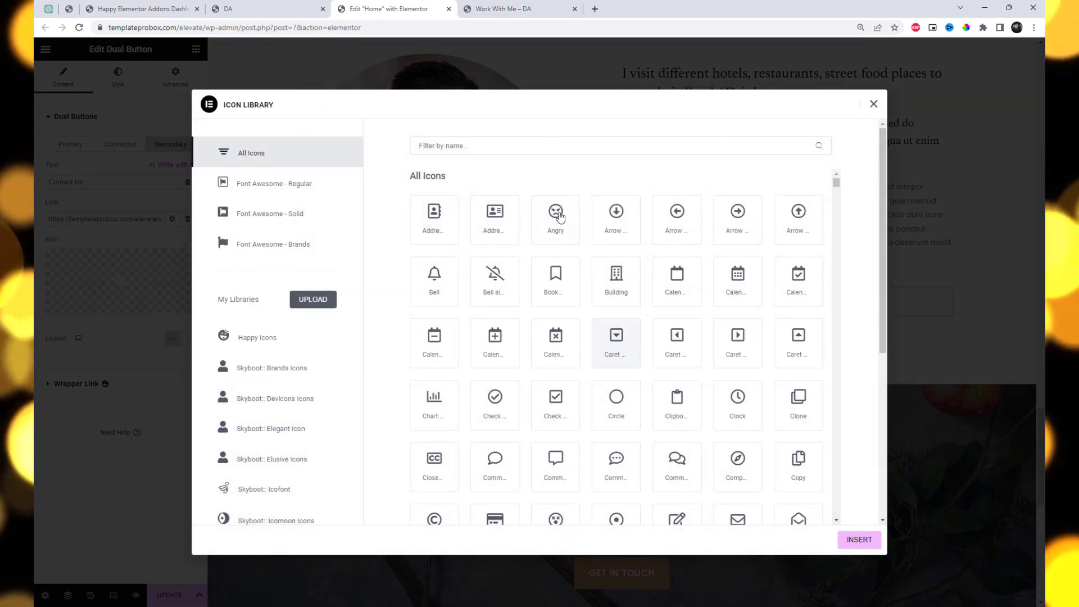
pyautogui.click(538, 147)
pyautogui.write('c')
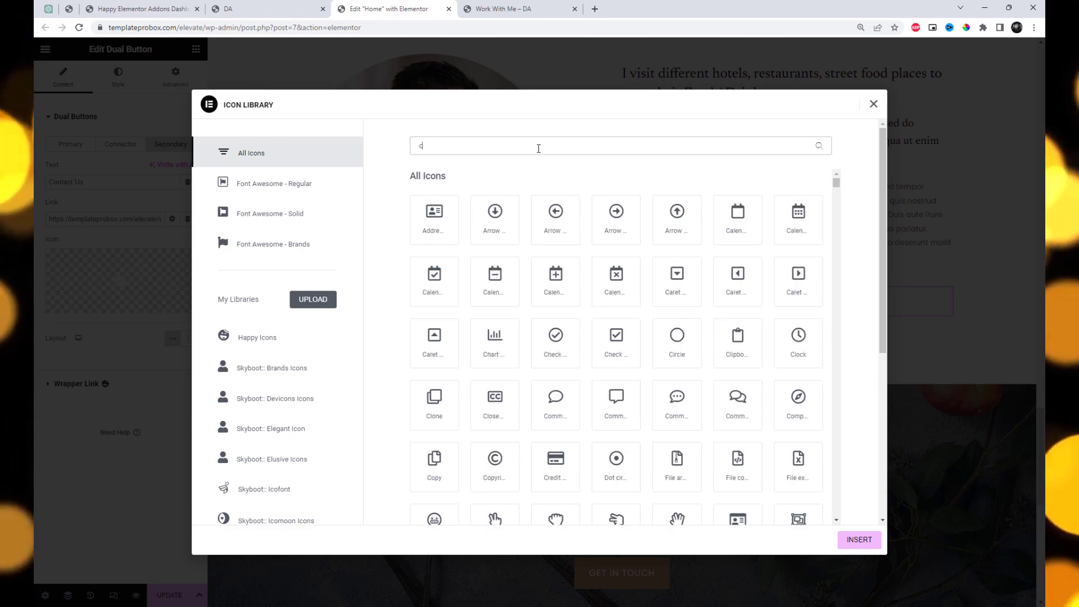
pyautogui.press('BackSpace')
pyautogui.write('phone')
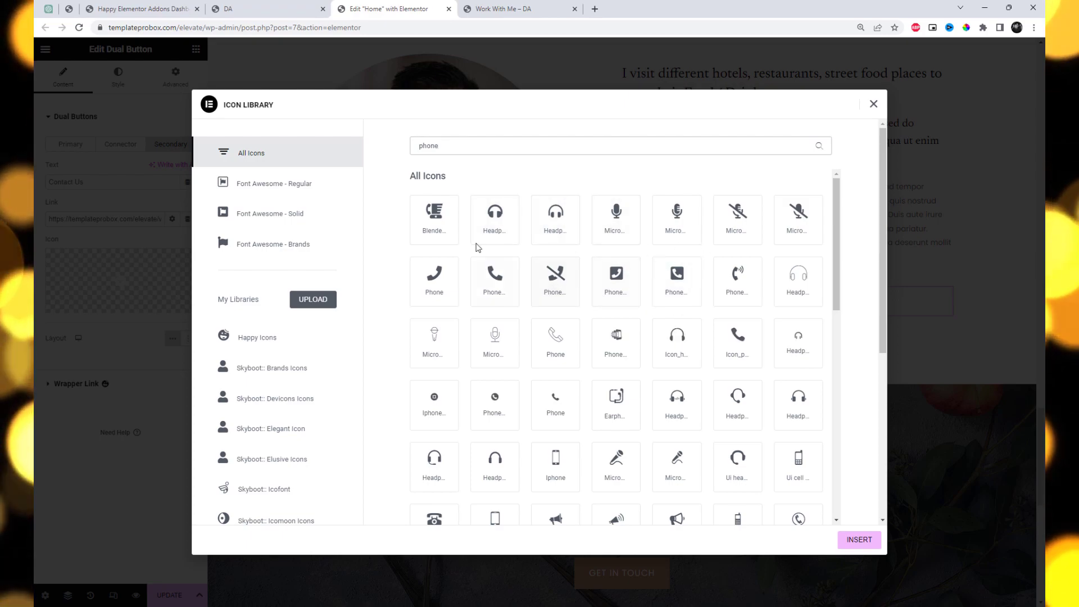
pyautogui.click(433, 223)
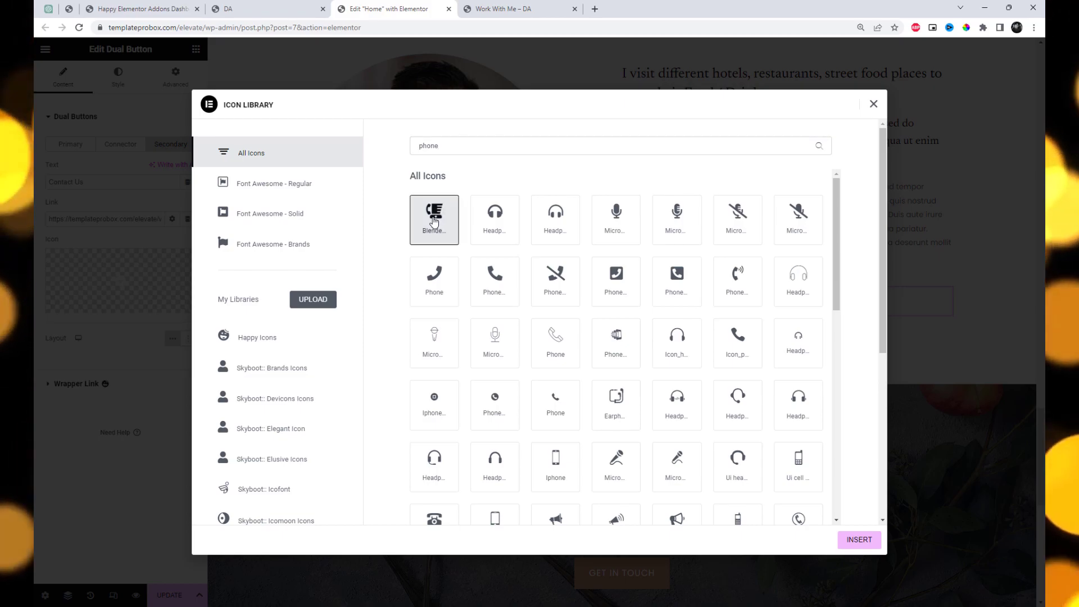
pyautogui.click(858, 539)
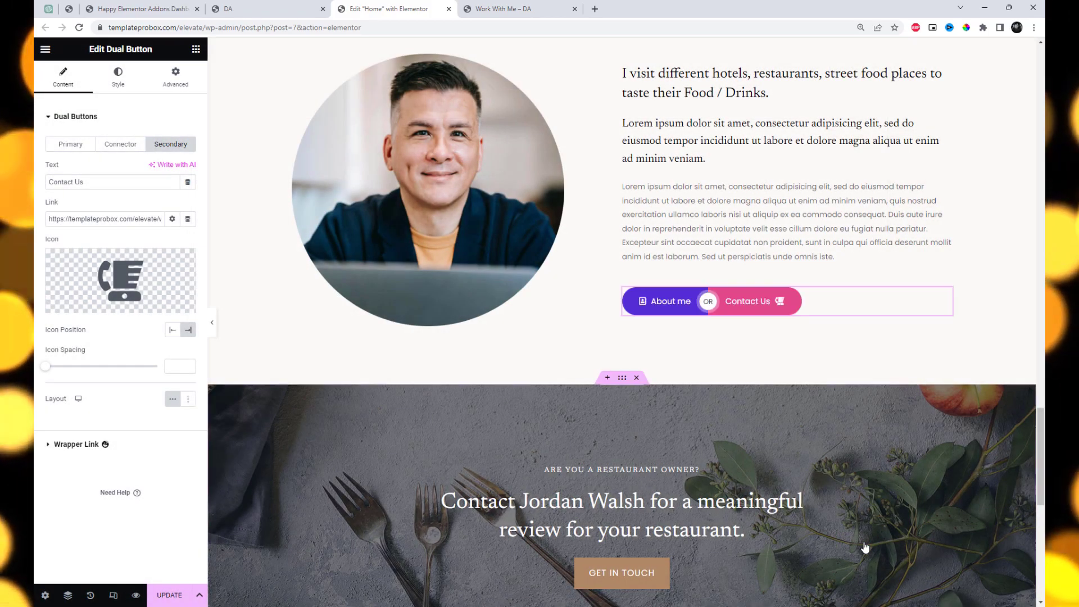
# Try the secondary icon before its text and the stacked button layout, restoring the After position and inline layout
pyautogui.click(169, 335)
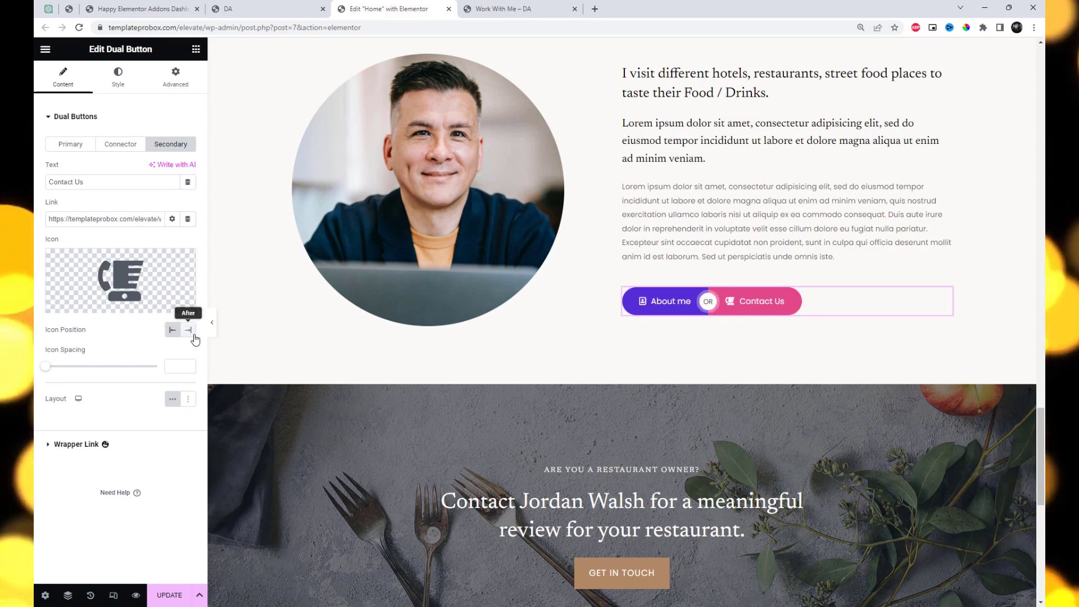
pyautogui.click(194, 336)
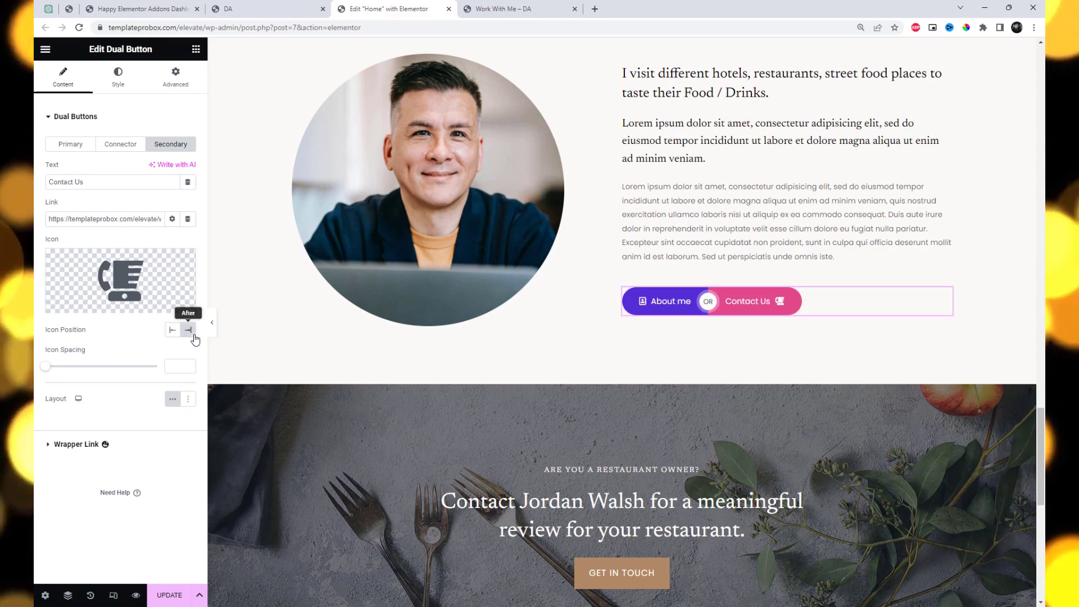
pyautogui.click(189, 402)
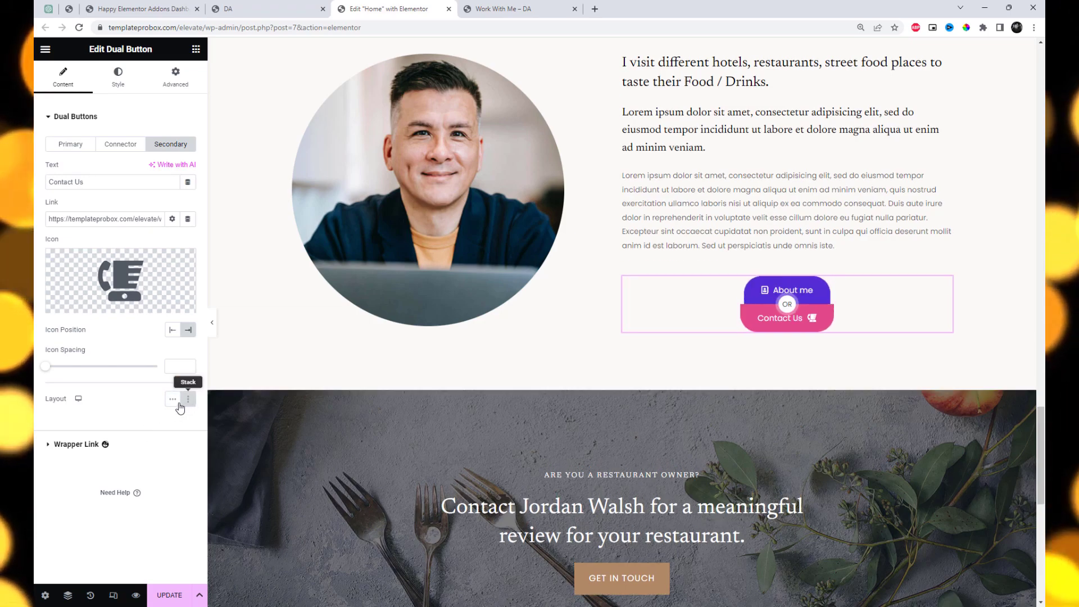
pyautogui.click(173, 401)
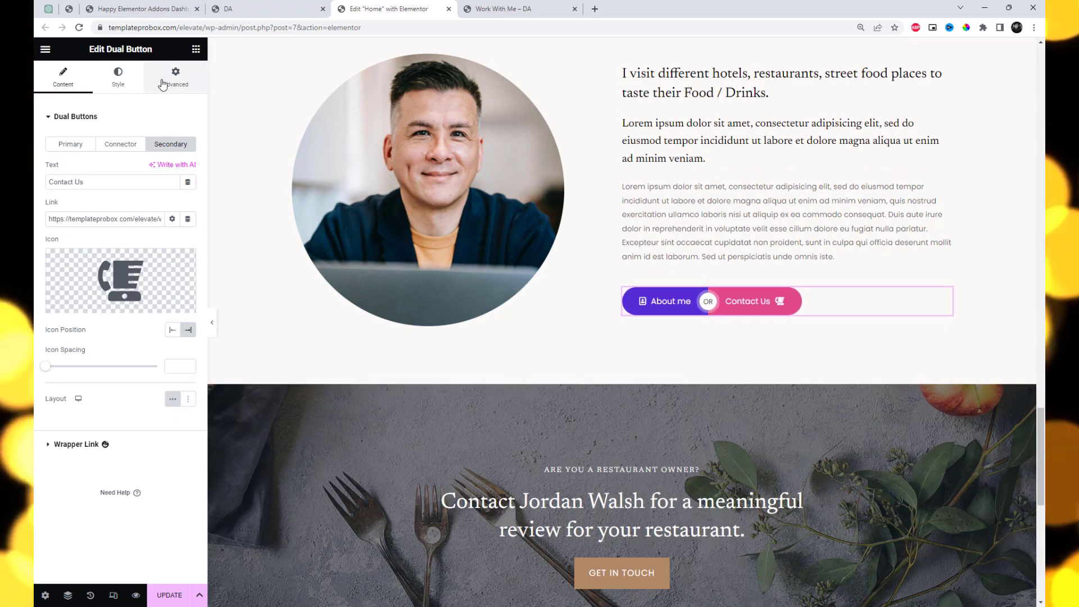
# Center-align the dual button and set the primary button's normal background to #9D724C, adjusted from Theme Color 1
pyautogui.click(119, 79)
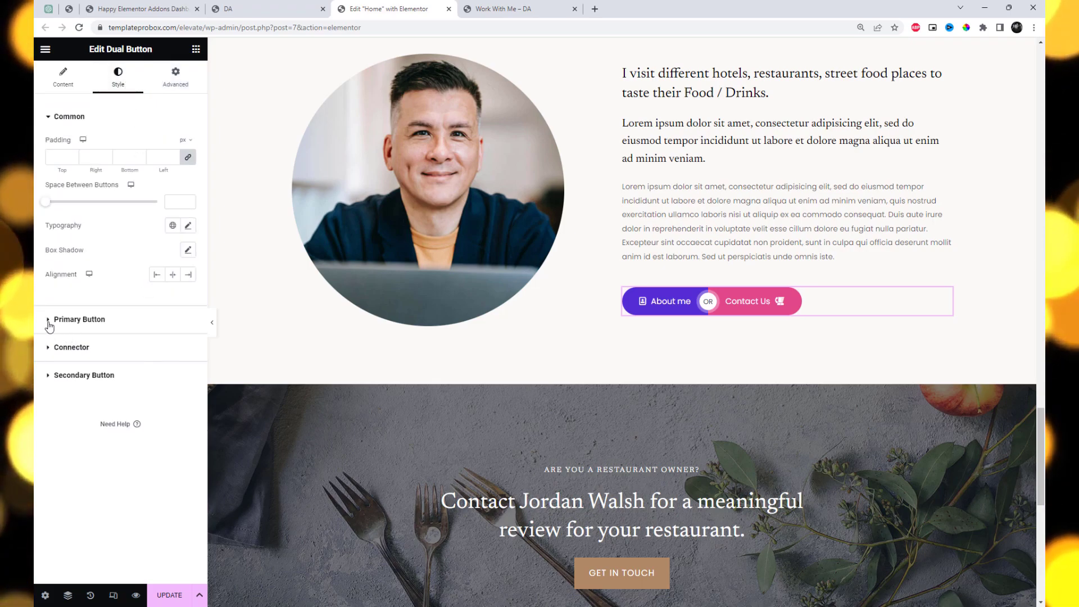
pyautogui.click(173, 275)
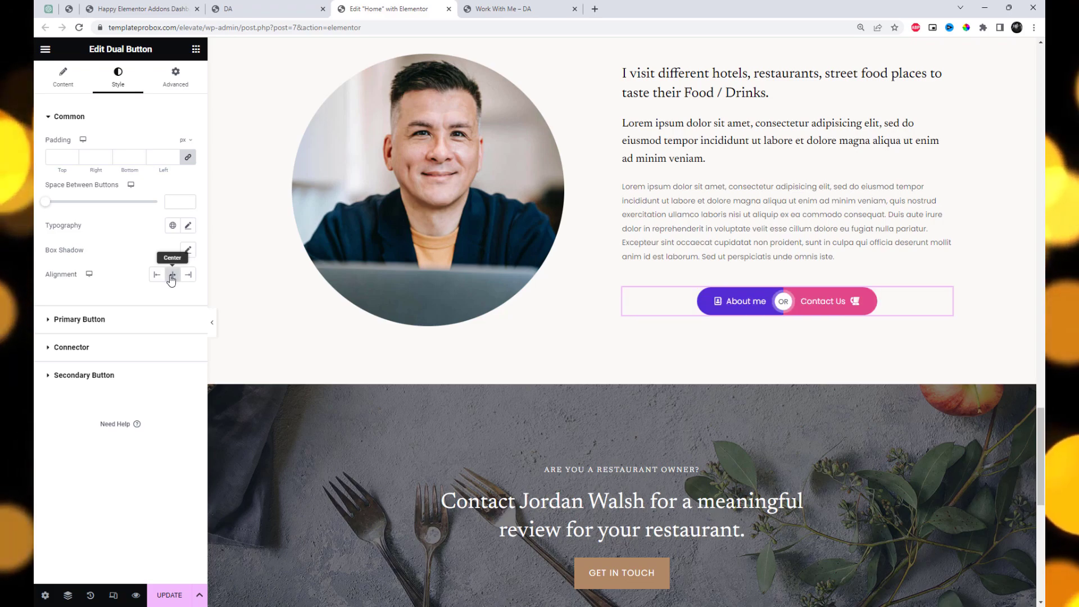
pyautogui.click(48, 320)
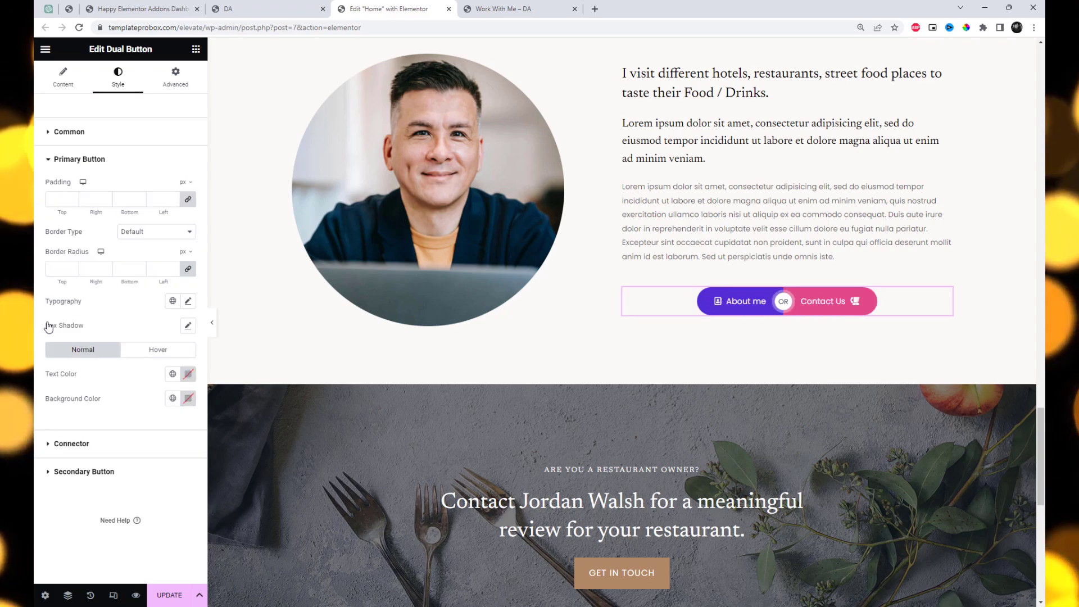
pyautogui.click(189, 400)
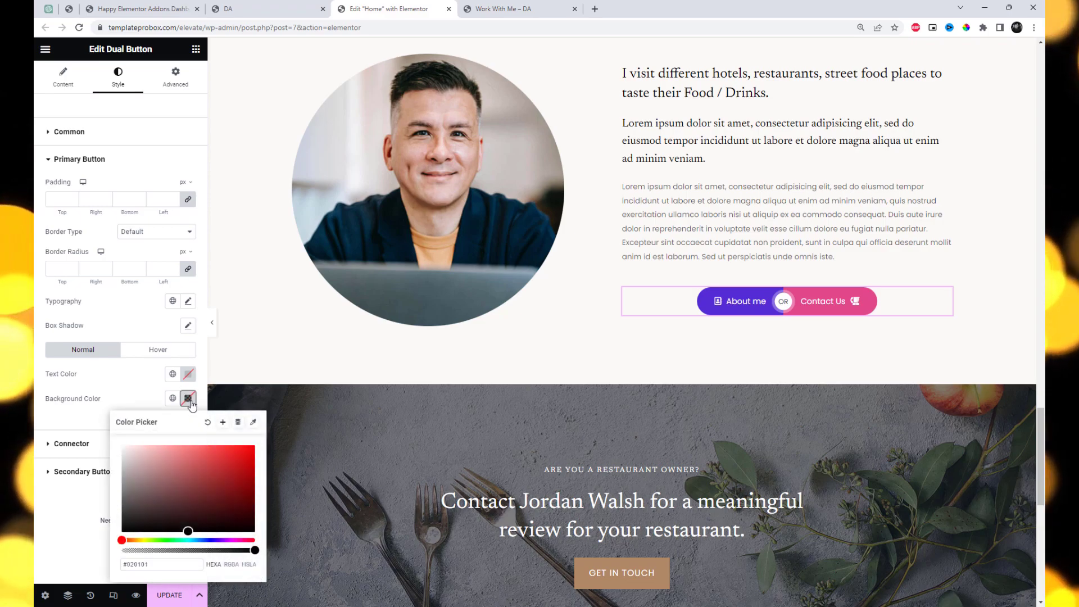
pyautogui.click(189, 400)
pyautogui.click(172, 398)
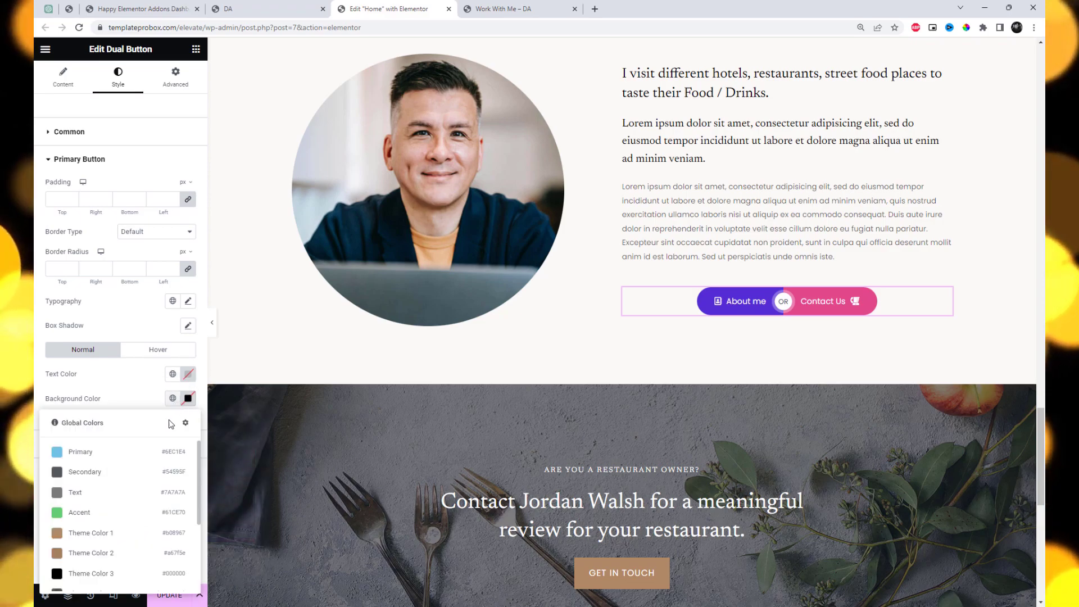
pyautogui.click(103, 534)
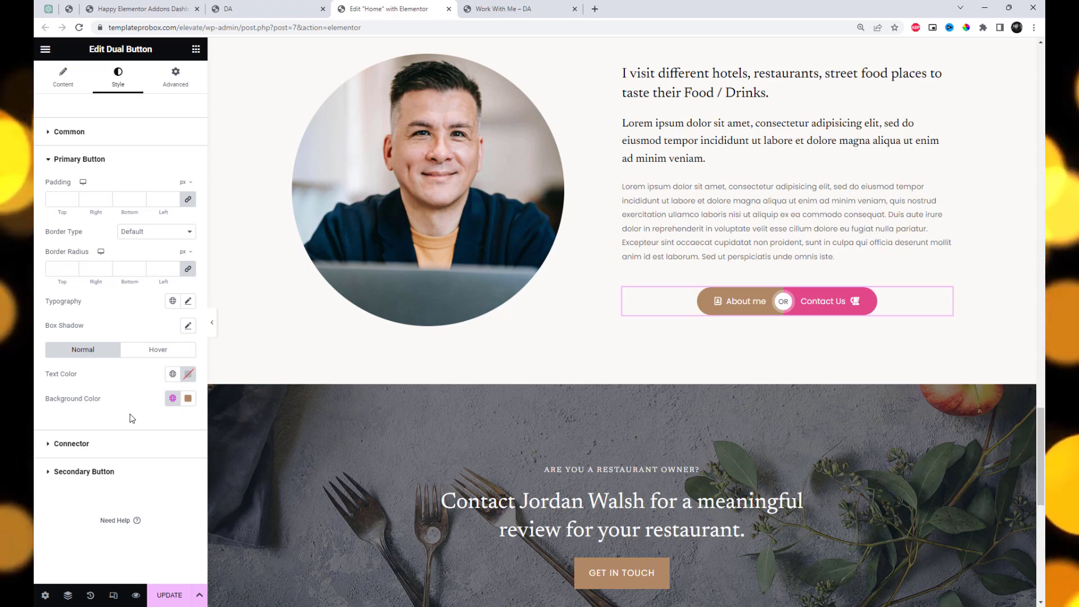
pyautogui.click(189, 400)
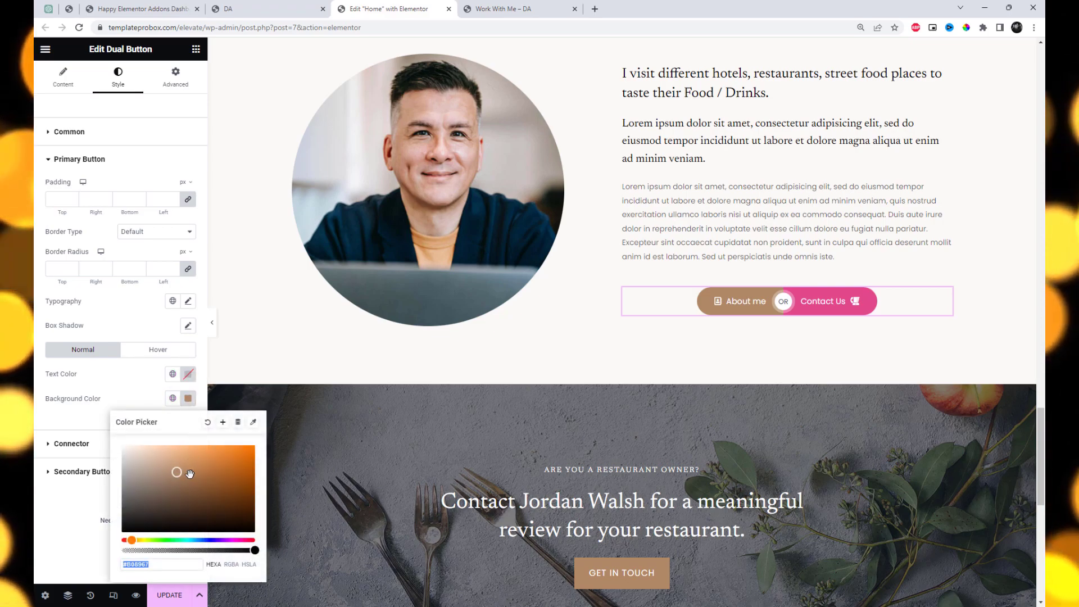
pyautogui.click(190, 478)
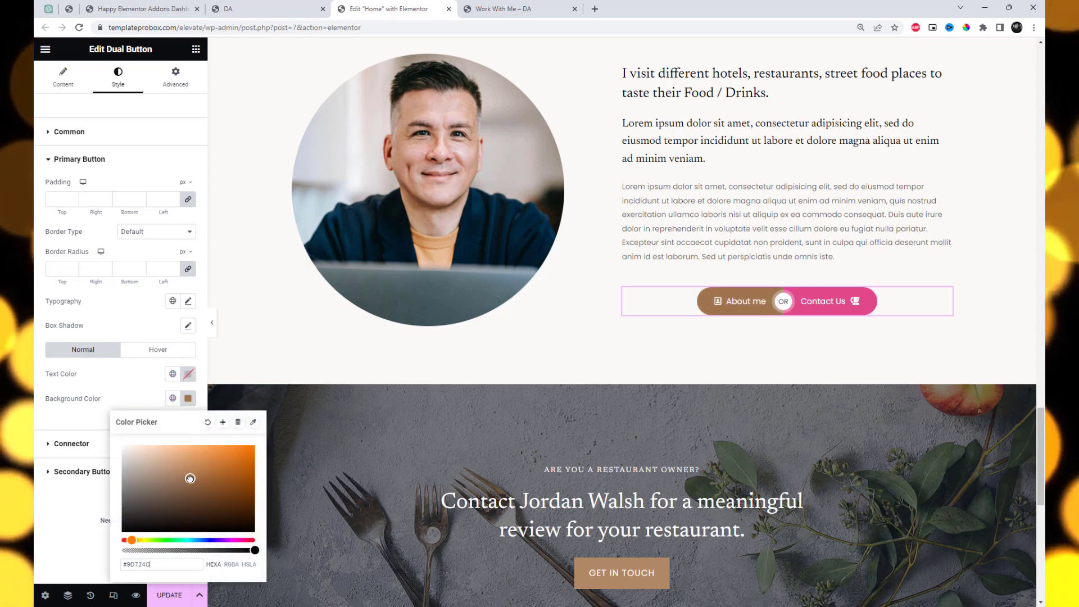
pyautogui.click(140, 400)
# Set the primary button's hover background to a darker brown, starting from Theme Color 1
pyautogui.click(157, 350)
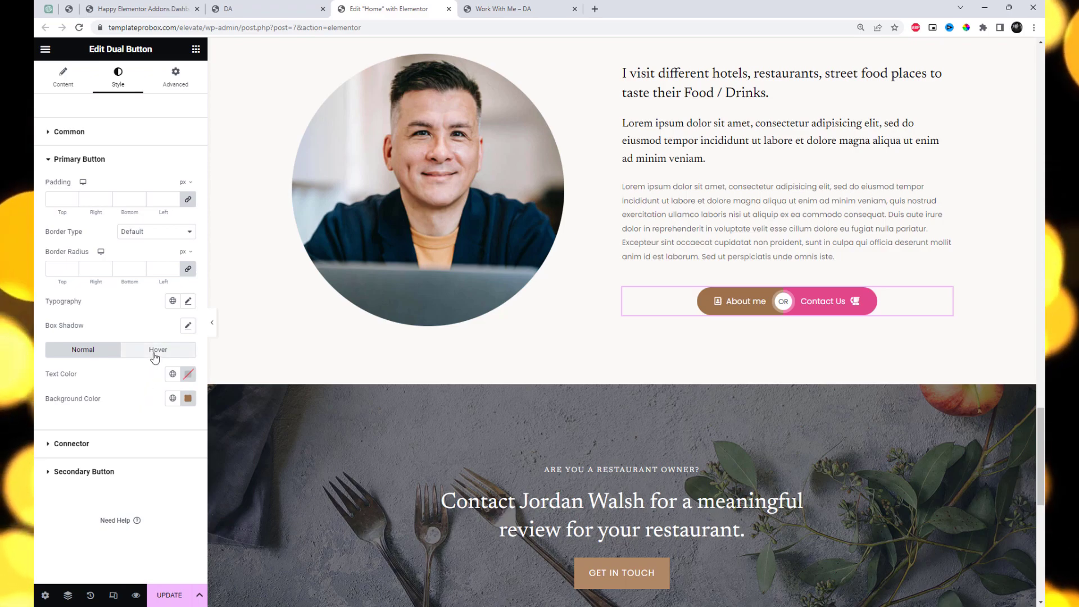
pyautogui.click(188, 400)
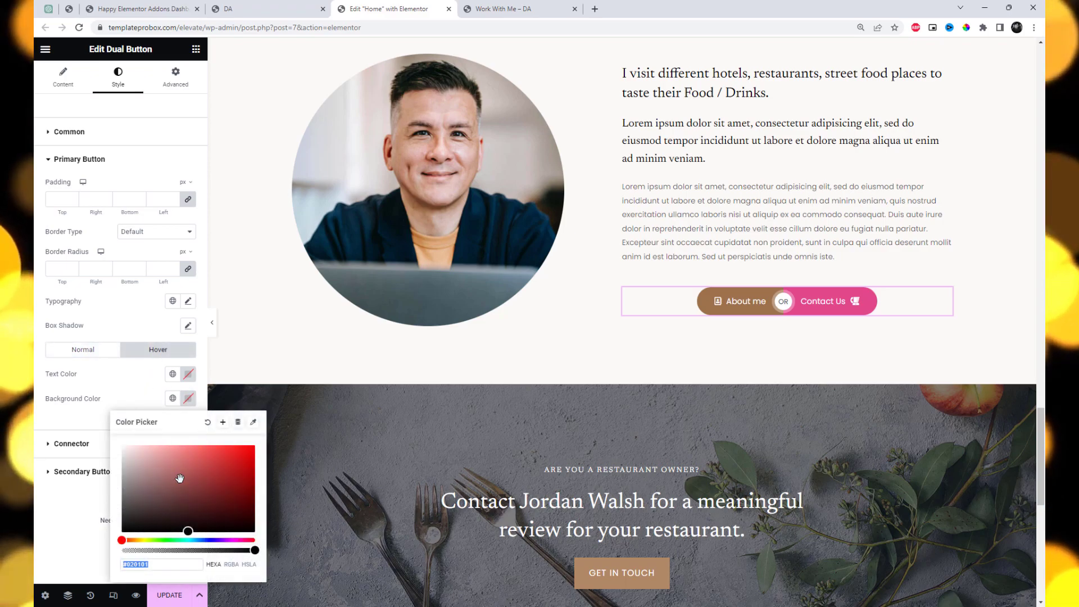
pyautogui.click(172, 398)
pyautogui.click(95, 530)
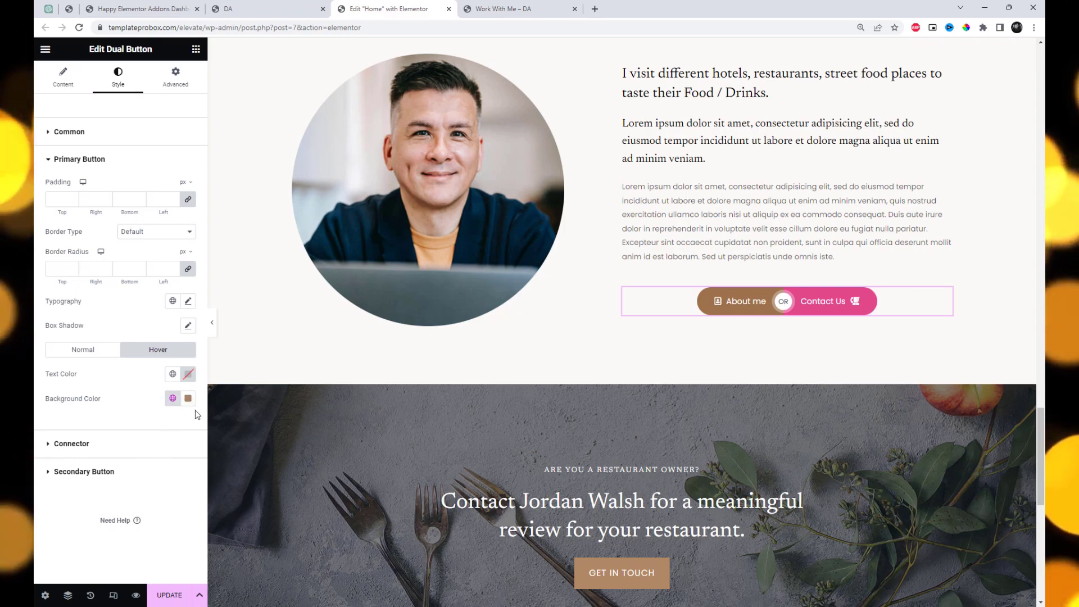
pyautogui.click(188, 399)
pyautogui.click(194, 482)
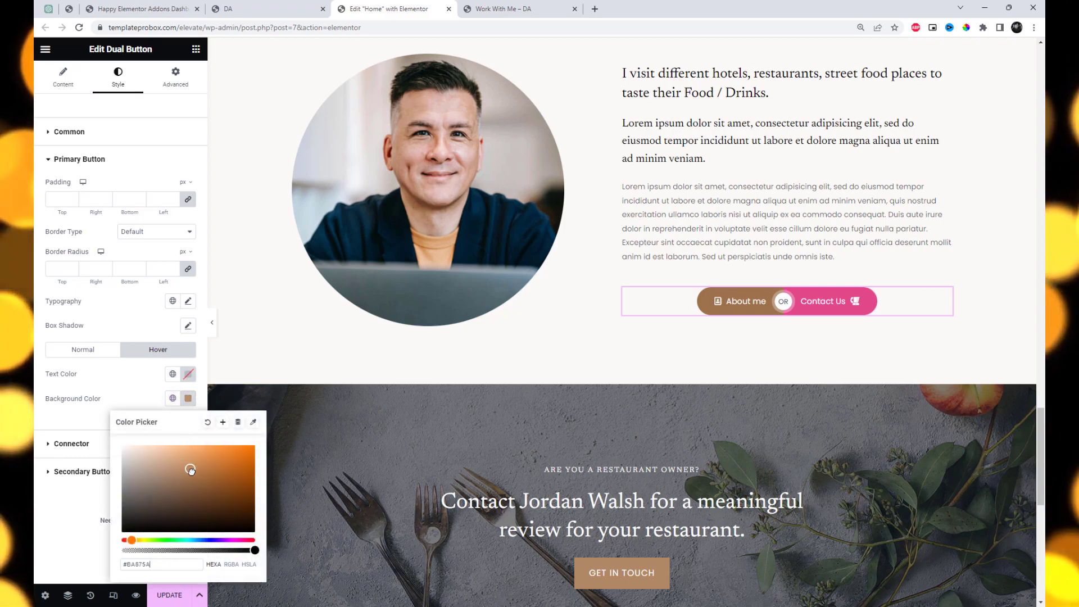
pyautogui.moveTo(195, 484); pyautogui.dragTo(198, 492)
pyautogui.click(149, 403)
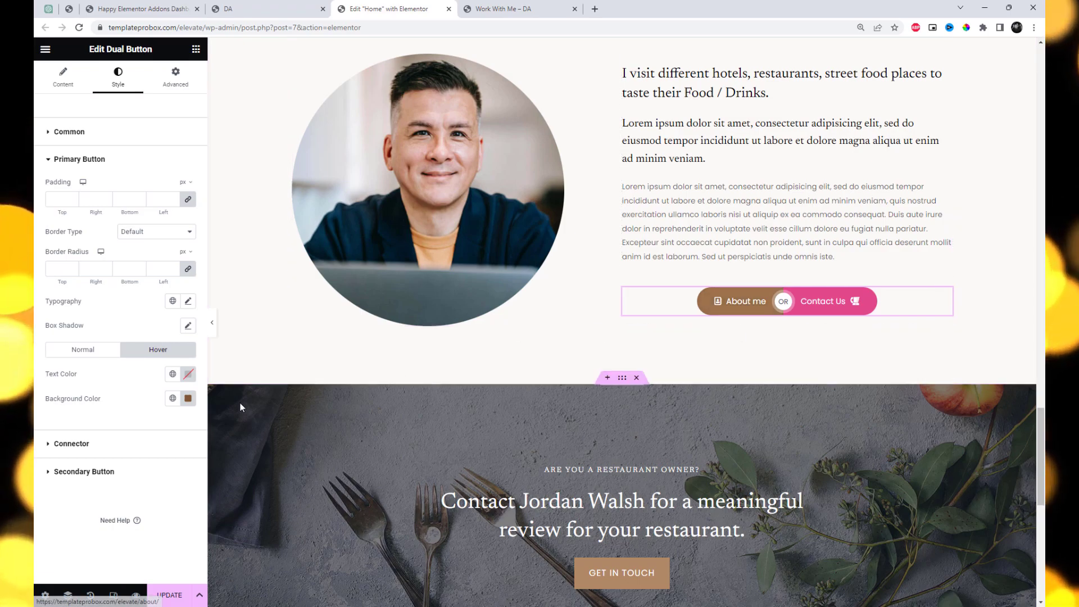
# Set the connector's background color to the pale tint #FFF3F3
pyautogui.click(125, 446)
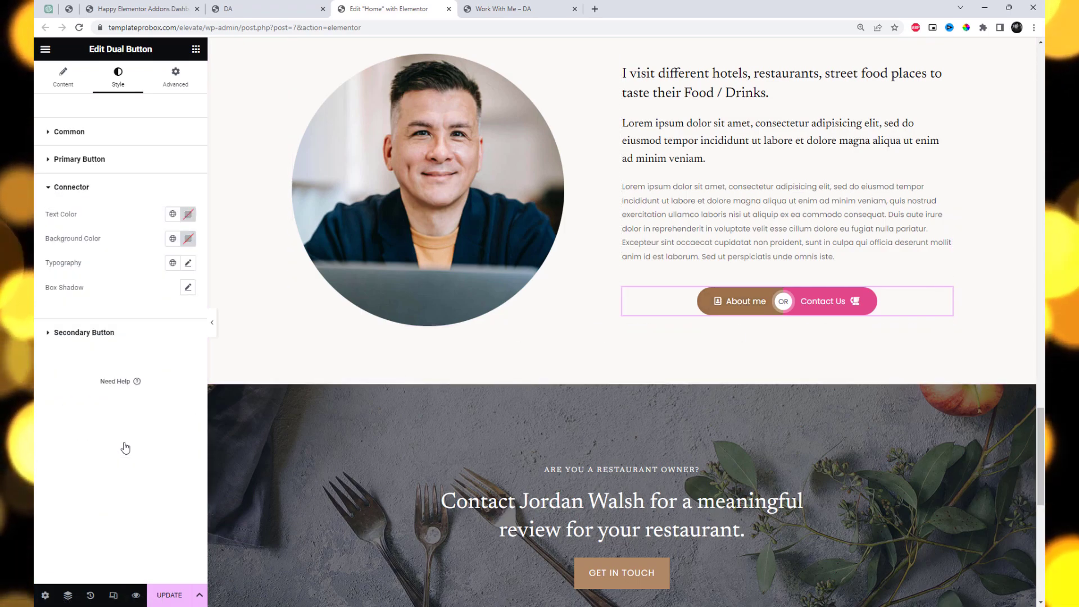
pyautogui.click(189, 239)
pyautogui.moveTo(176, 315); pyautogui.dragTo(128, 272)
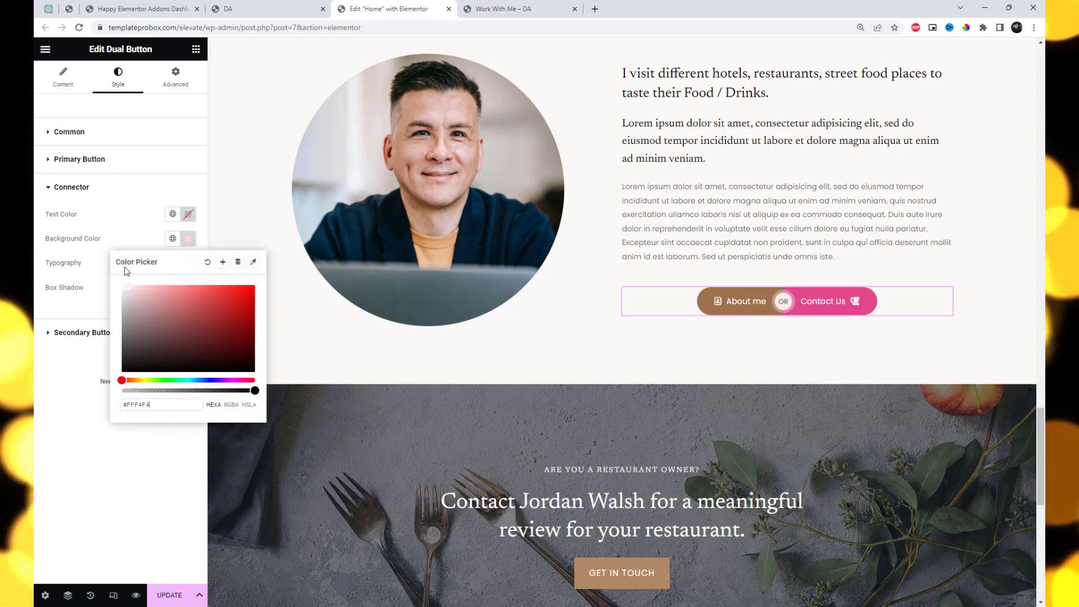
pyautogui.click(118, 224)
# Set the secondary button's normal background to the global Theme Color 3 (#000000)
pyautogui.click(50, 334)
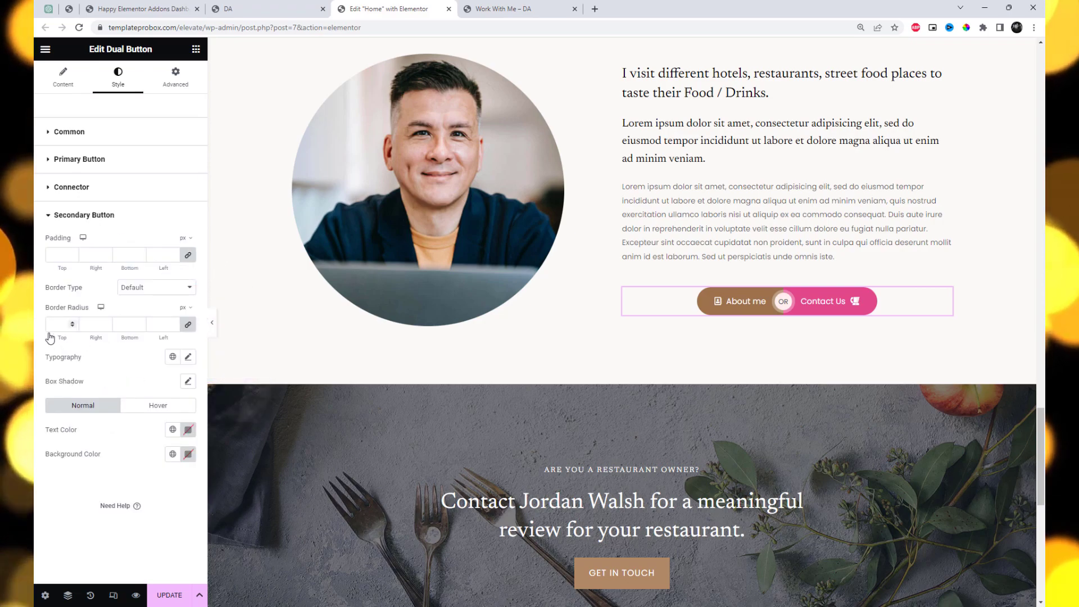
pyautogui.click(189, 454)
pyautogui.click(173, 454)
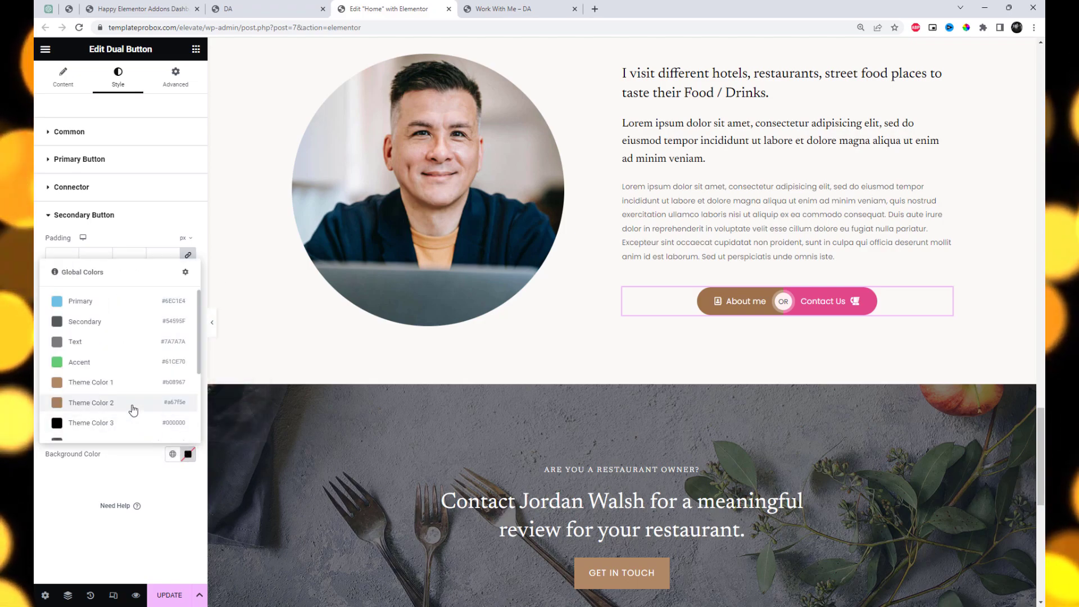
pyautogui.click(130, 422)
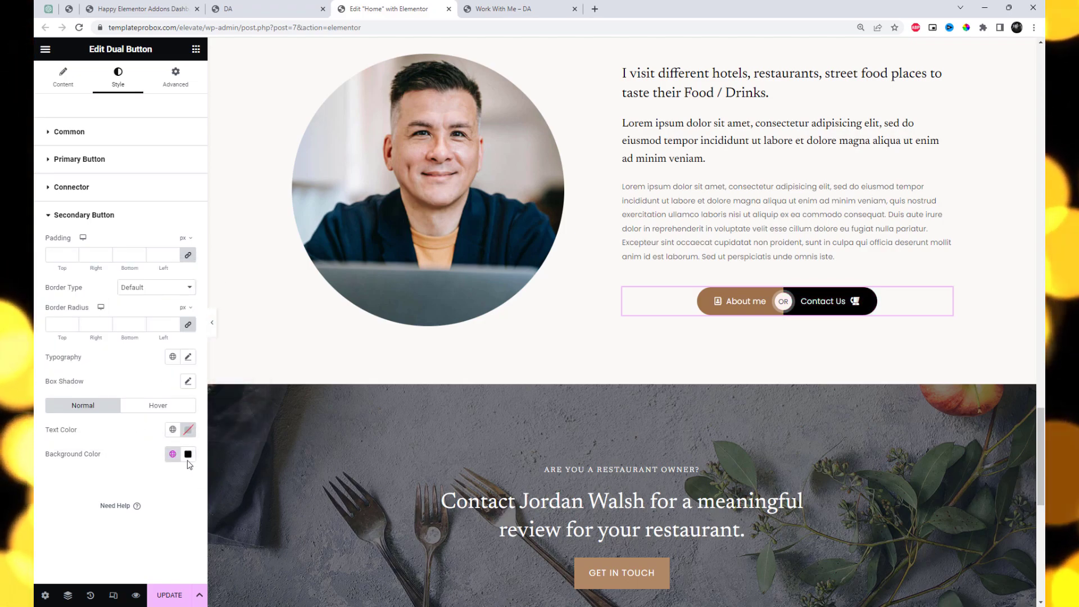
# Set the secondary button's hover background to #322222 and update the page
pyautogui.click(171, 411)
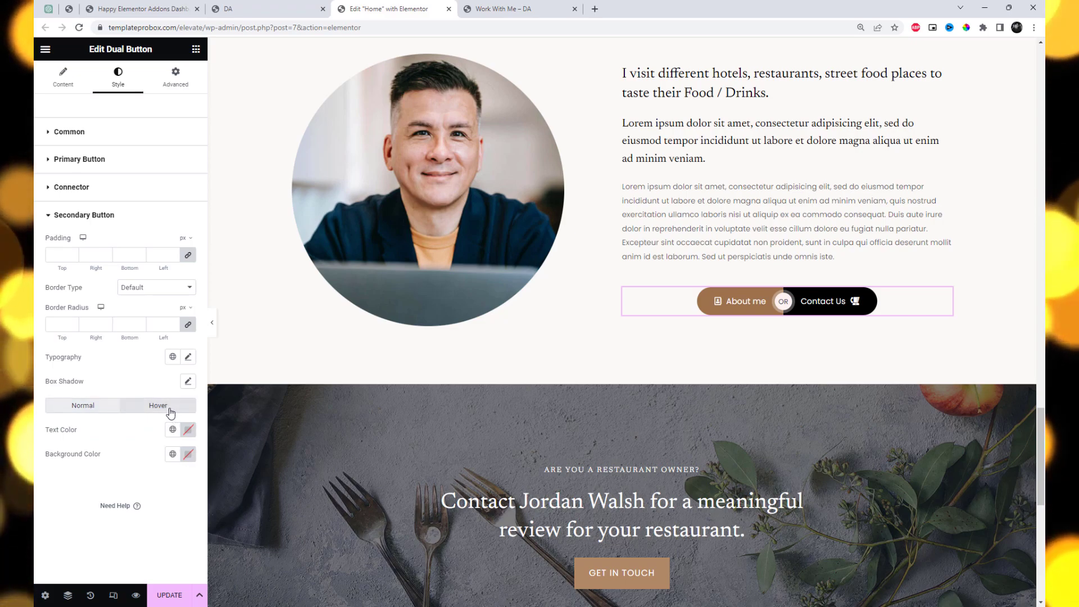
pyautogui.click(188, 453)
pyautogui.click(164, 374)
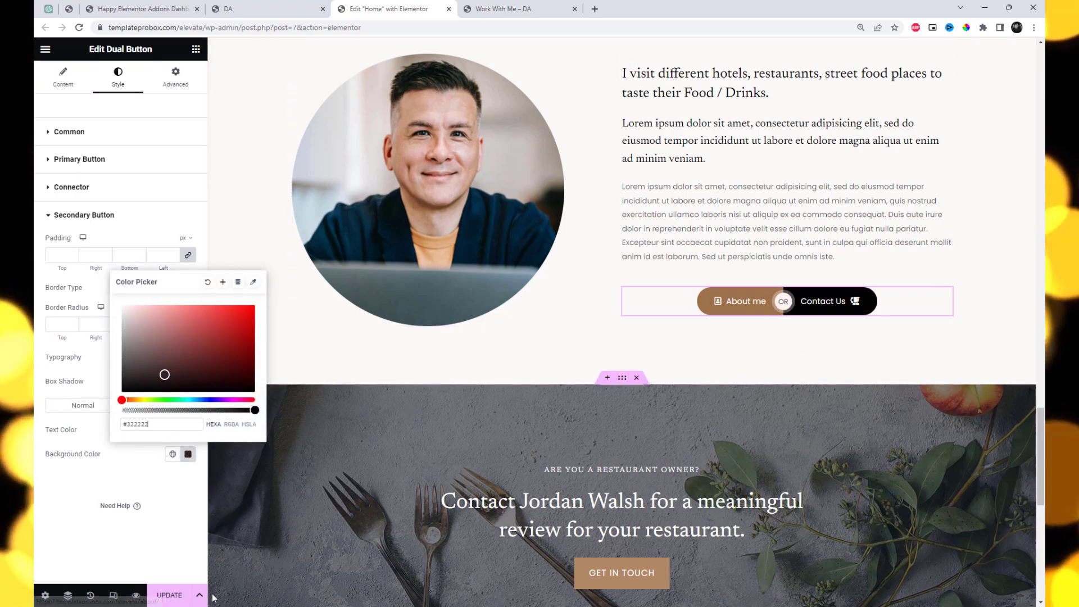
pyautogui.click(167, 597)
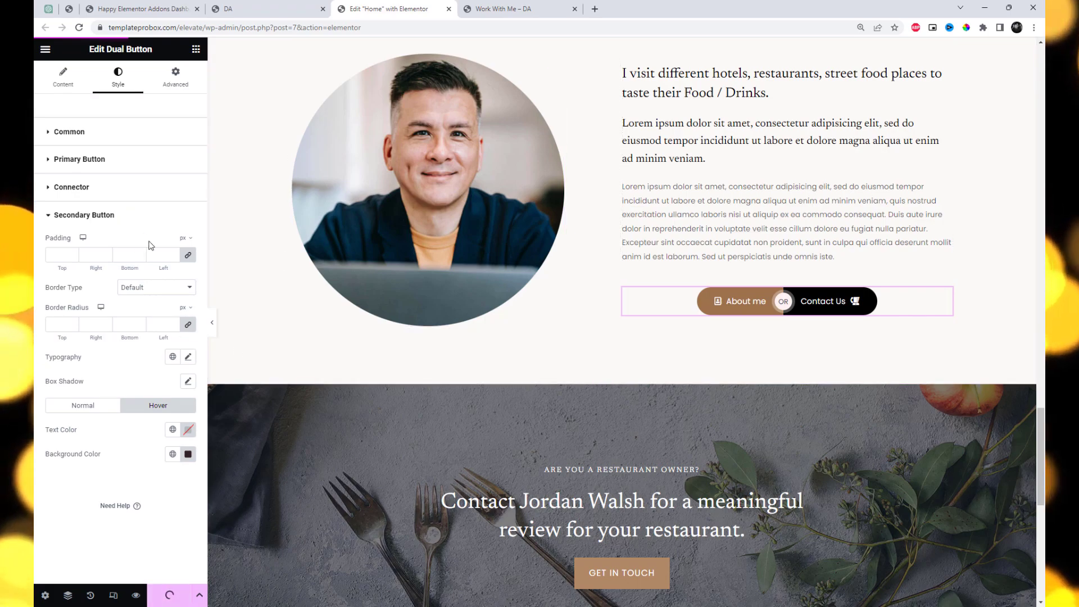
# Set the dual button's common typography family to Lato
pyautogui.click(106, 137)
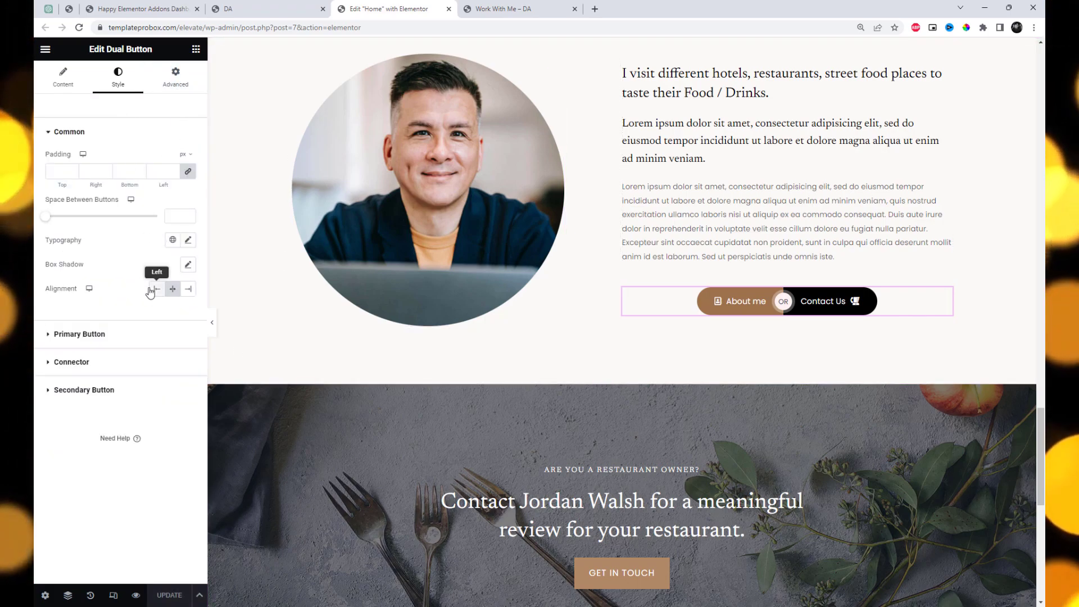
pyautogui.click(189, 241)
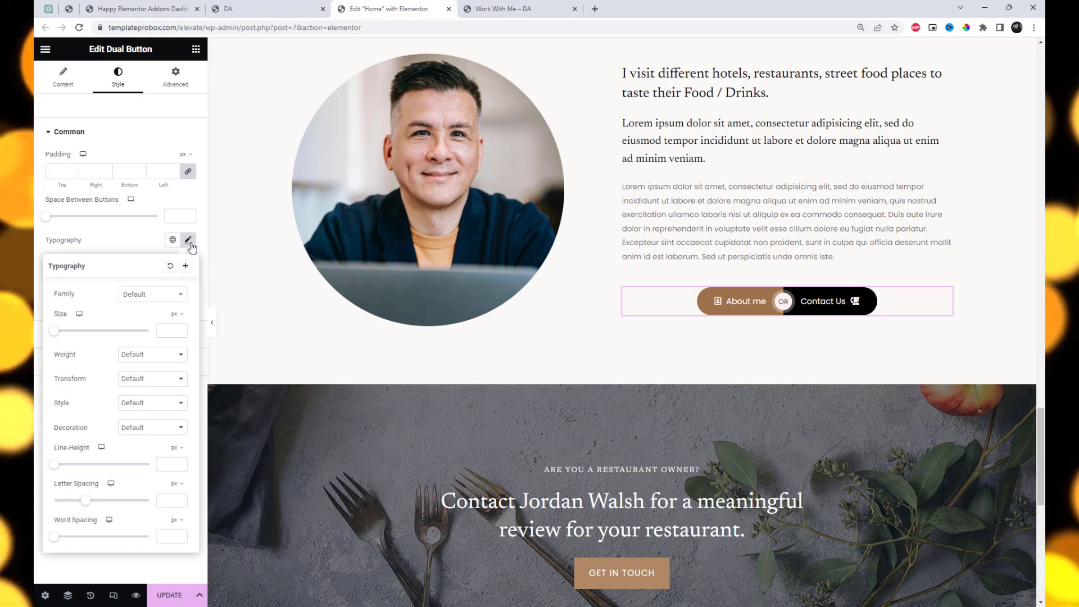
pyautogui.click(157, 296)
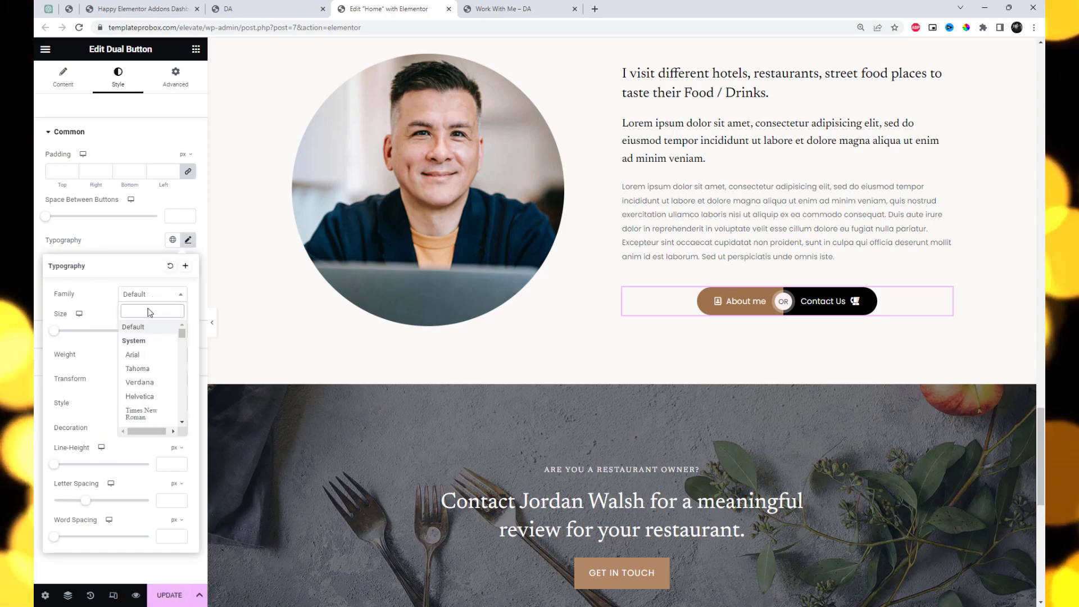
pyautogui.write('L')
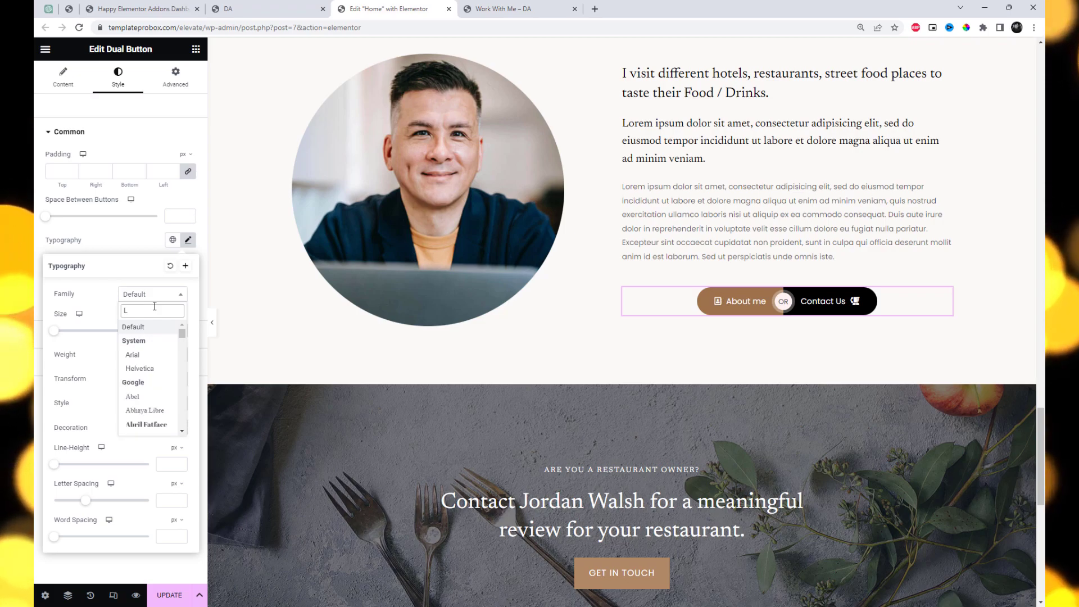
pyautogui.write('ato')
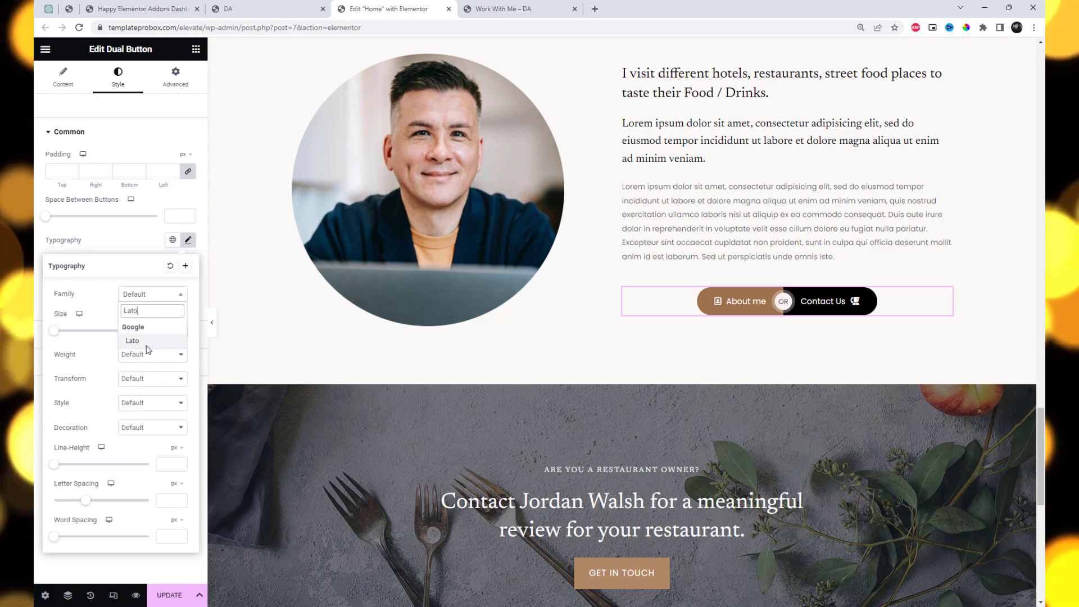
pyautogui.click(132, 340)
pyautogui.click(128, 242)
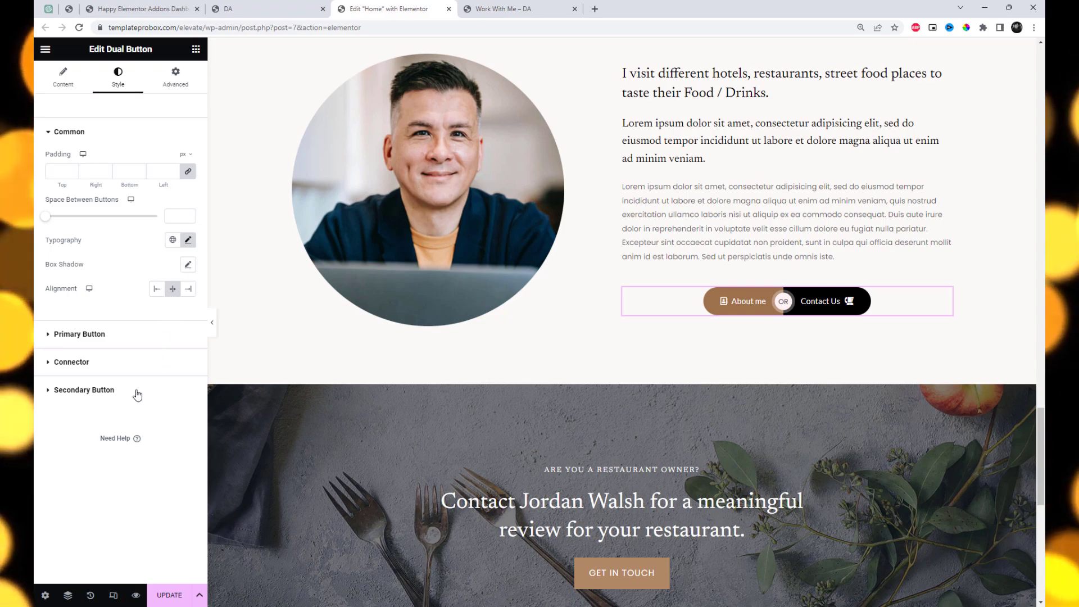
# Try hiding the connector between the two buttons and show it again
pyautogui.click(60, 91)
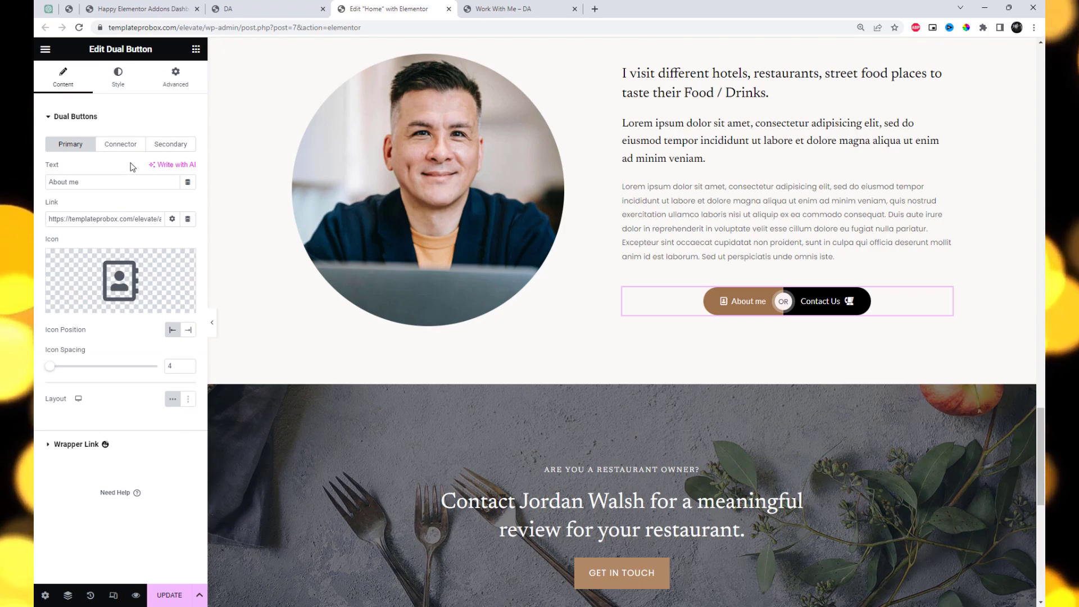
pyautogui.click(122, 145)
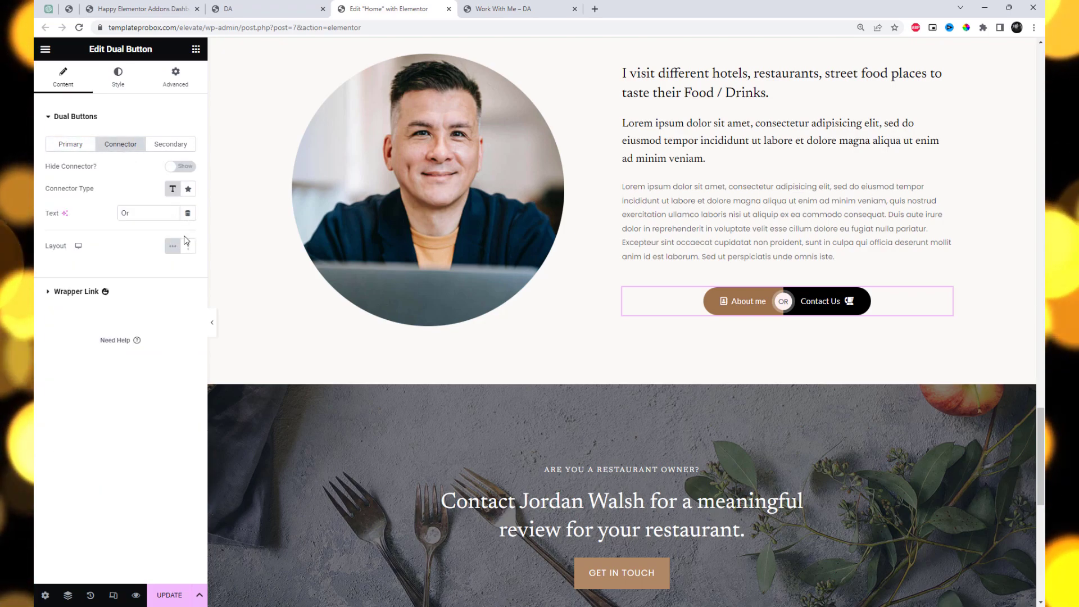
pyautogui.click(186, 171)
pyautogui.click(172, 170)
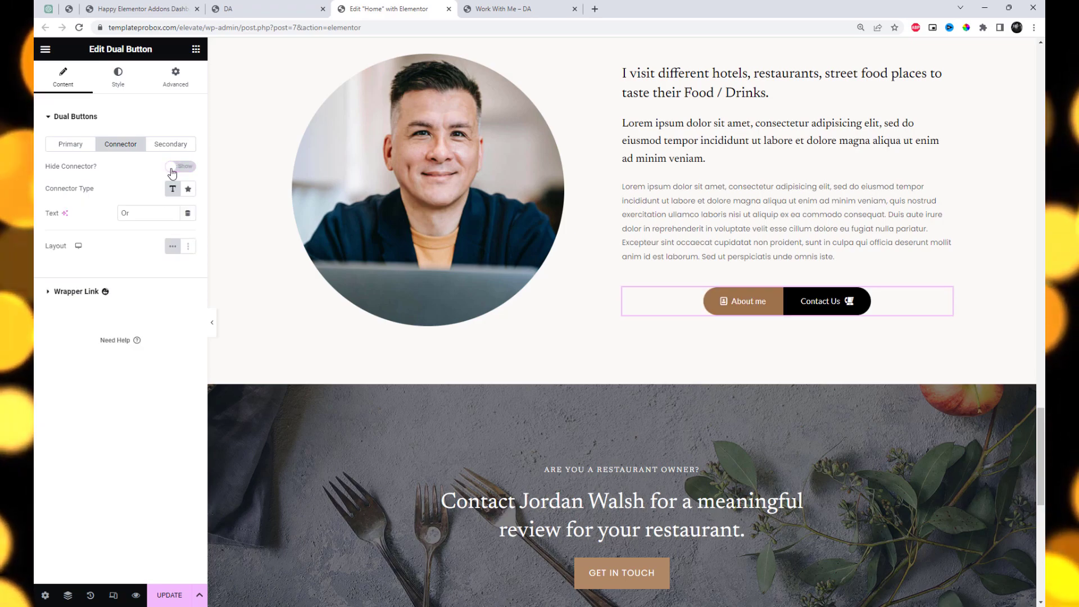
# Review the style settings of the primary button, connector and secondary button, and update the page
pyautogui.click(115, 81)
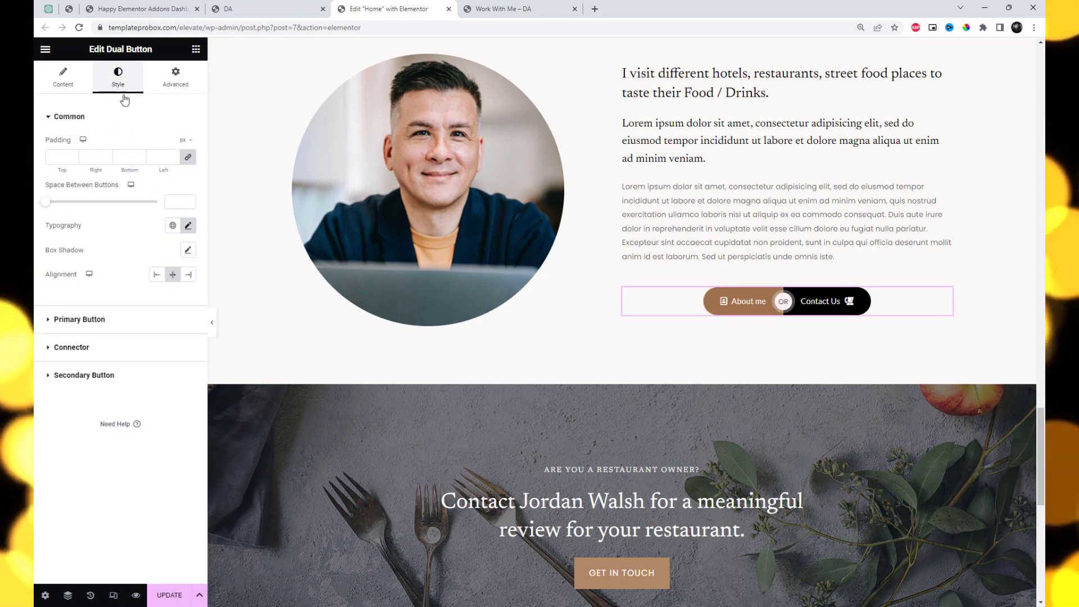
pyautogui.click(49, 321)
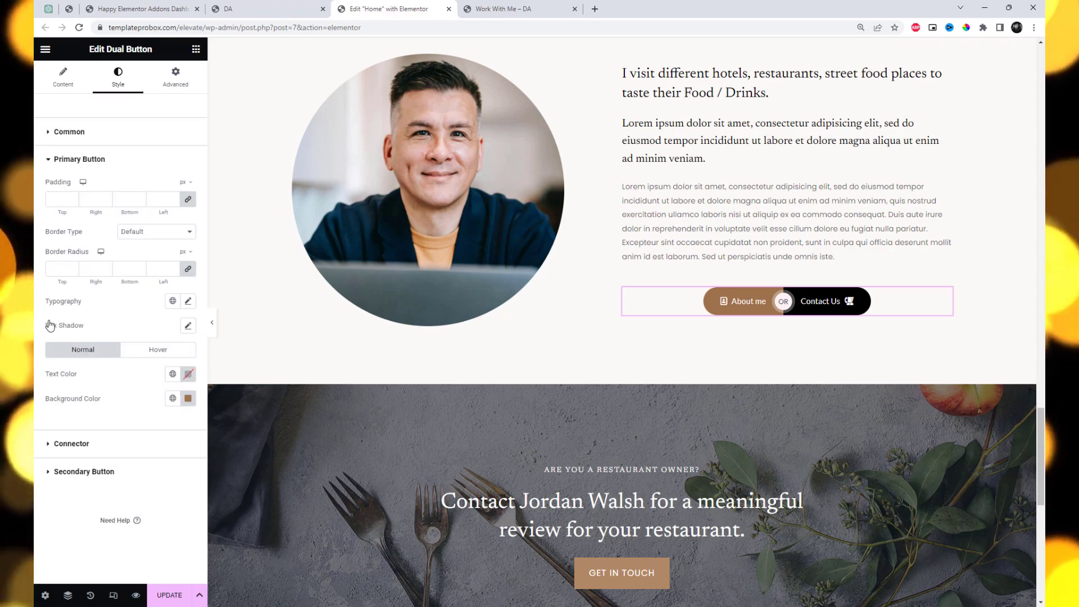
pyautogui.click(50, 445)
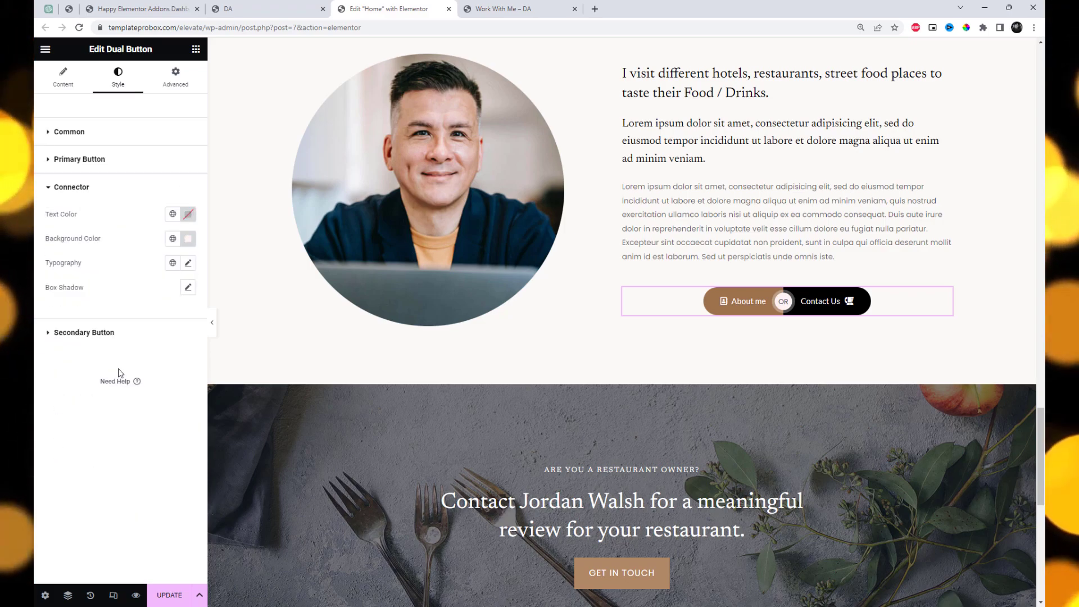
pyautogui.click(47, 339)
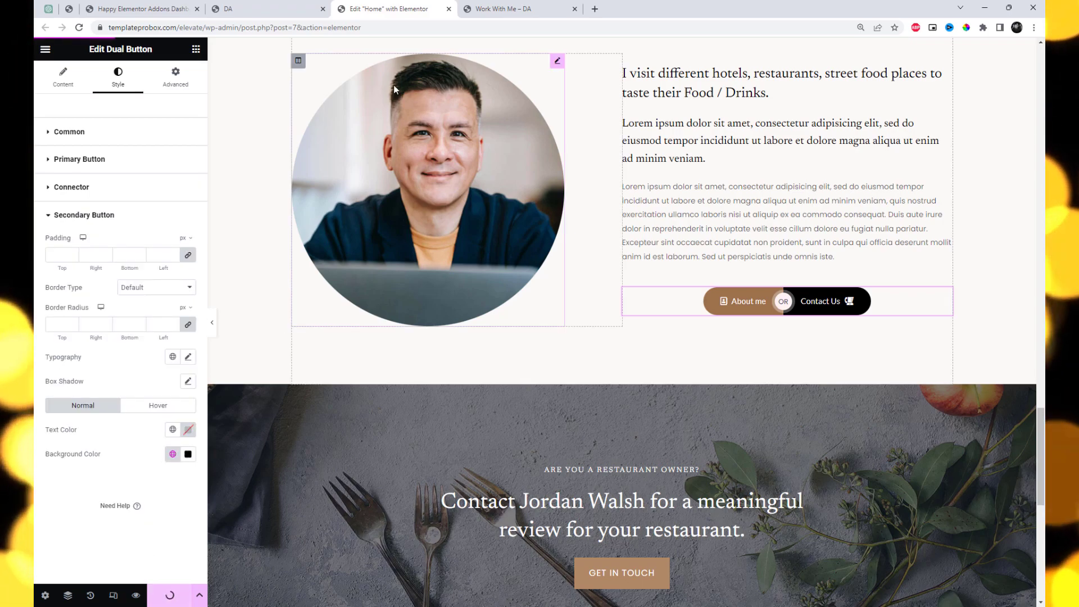
# Reload the live home page, find the dual button and open its About me link in a new tab
pyautogui.click(270, 9)
pyautogui.press('F5')
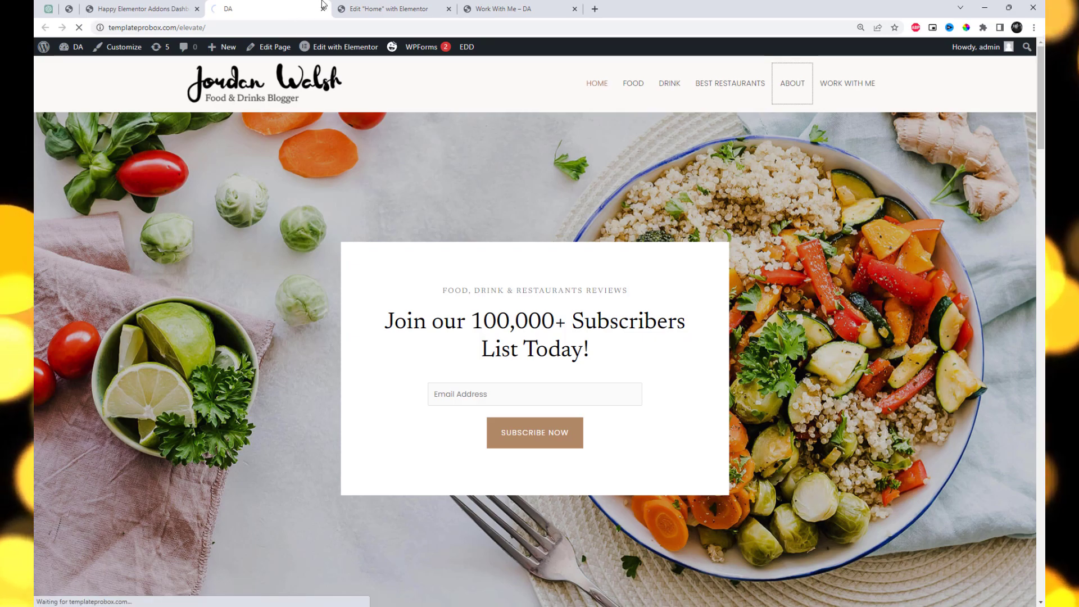
pyautogui.scroll(-15, 946, 415)
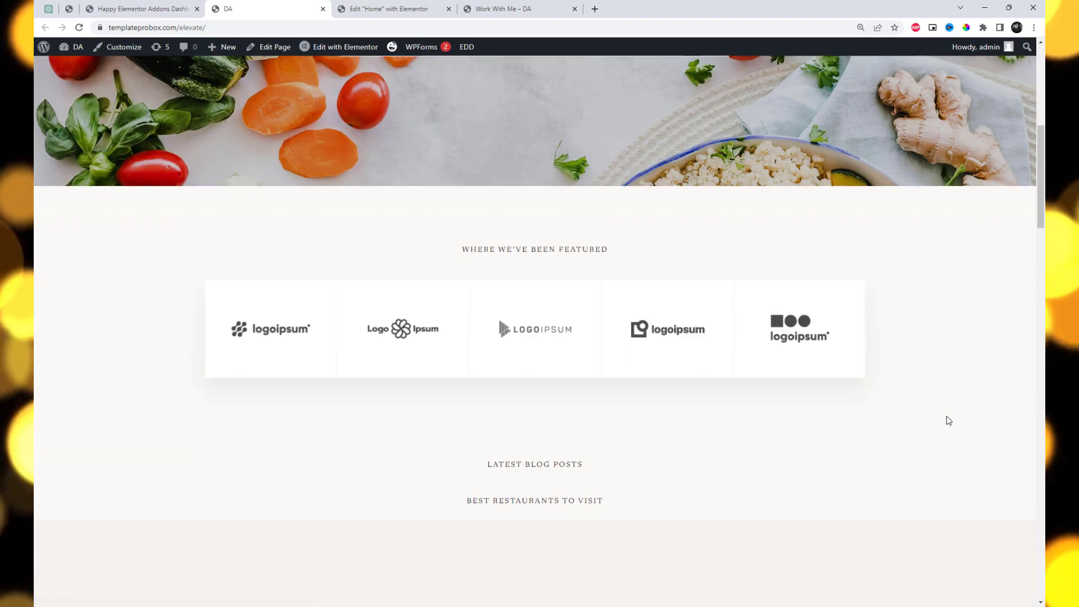
pyautogui.scroll(-15, 948, 421)
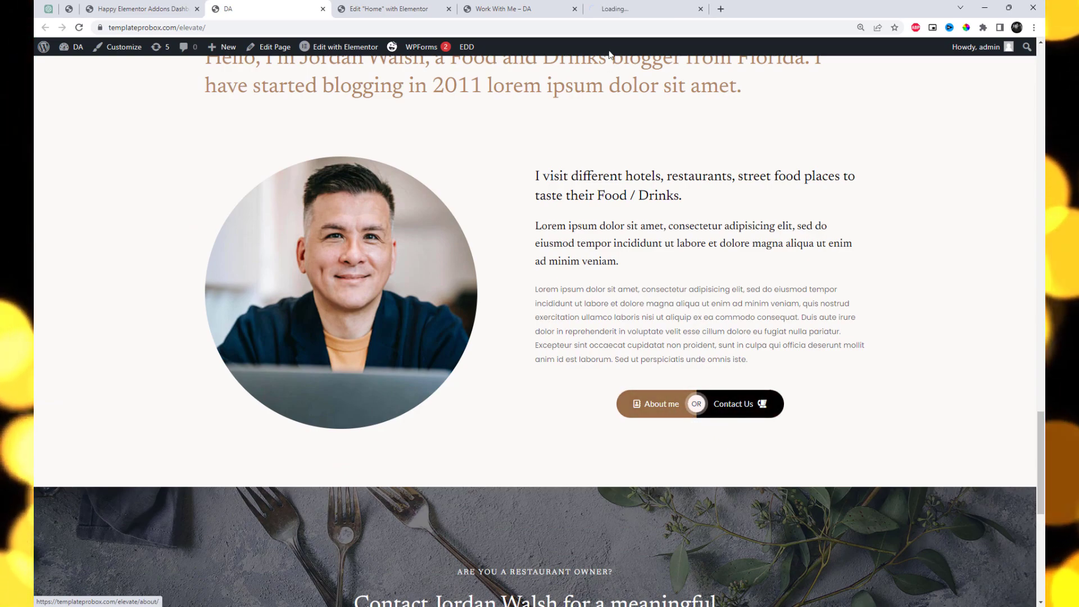
# Look over the About page opened from the button and return to the live home page
pyautogui.click(638, 7)
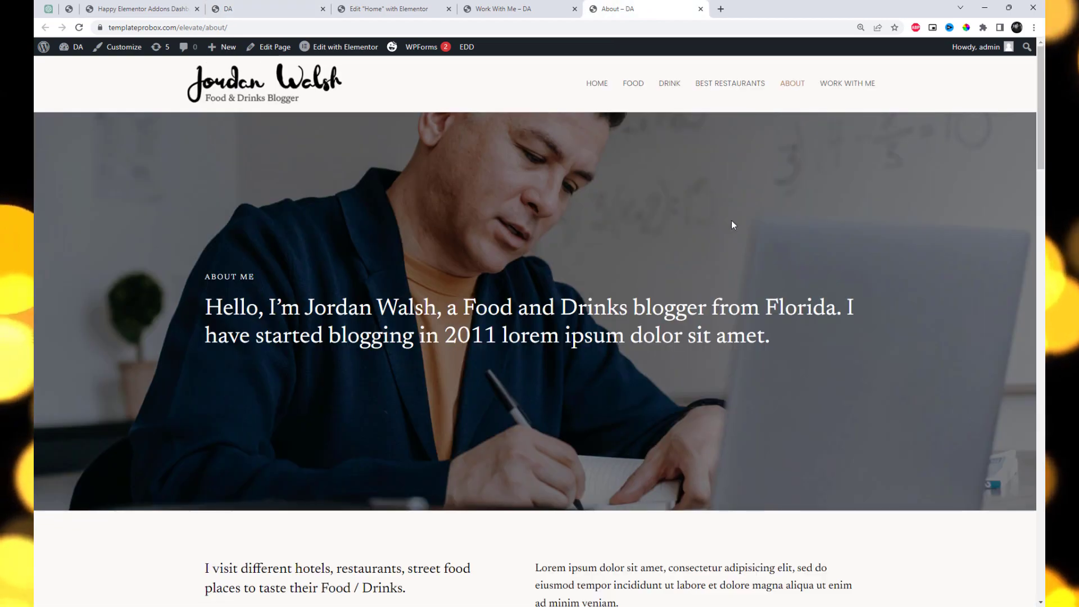
pyautogui.scroll(-15, 765, 265)
pyautogui.scroll(-8, 768, 271)
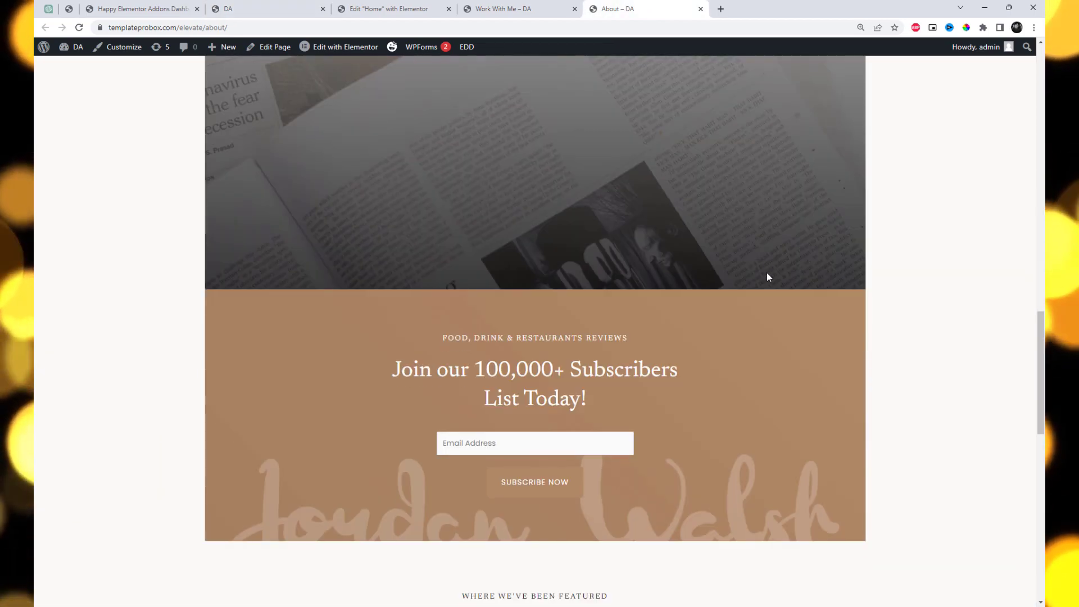
pyautogui.click(314, 9)
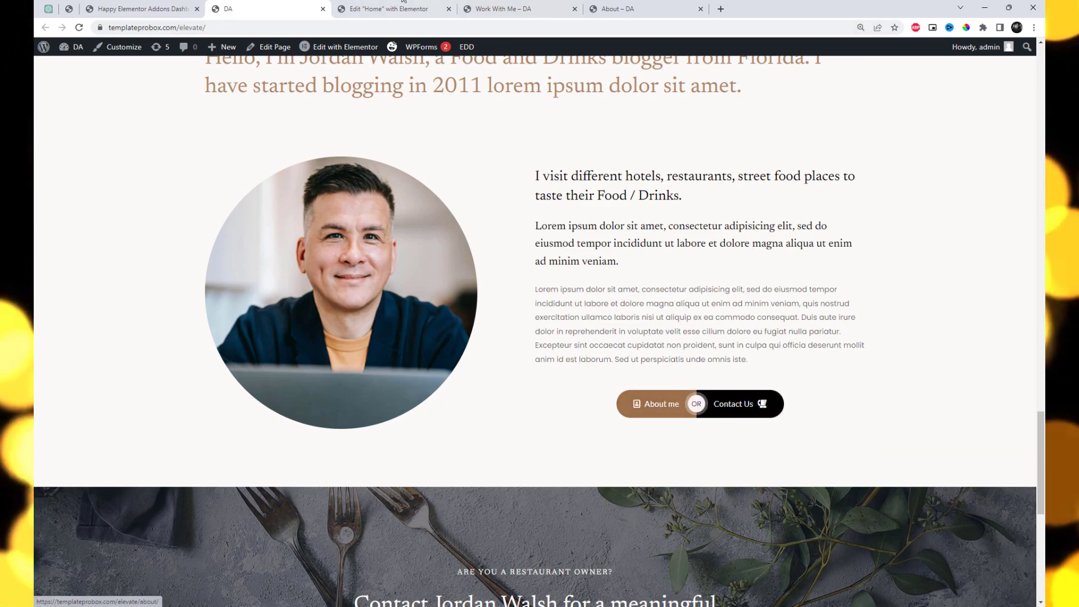
# Return to the Elementor editor and open the dual button's Wrapper Link settings
pyautogui.hotkey('ctrl', 'Tab')
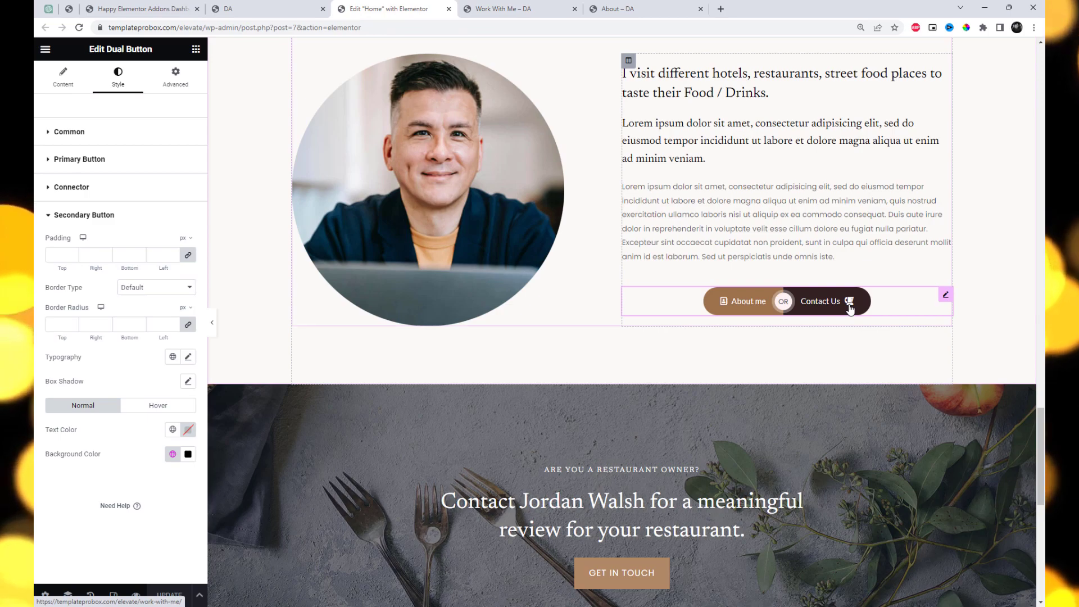
pyautogui.click(62, 87)
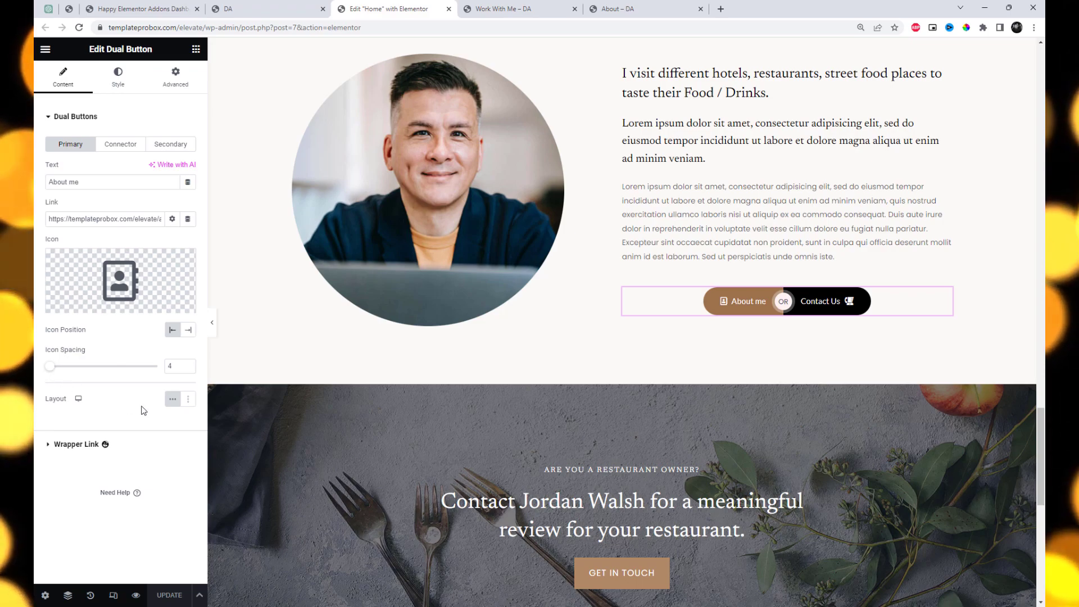
pyautogui.click(50, 447)
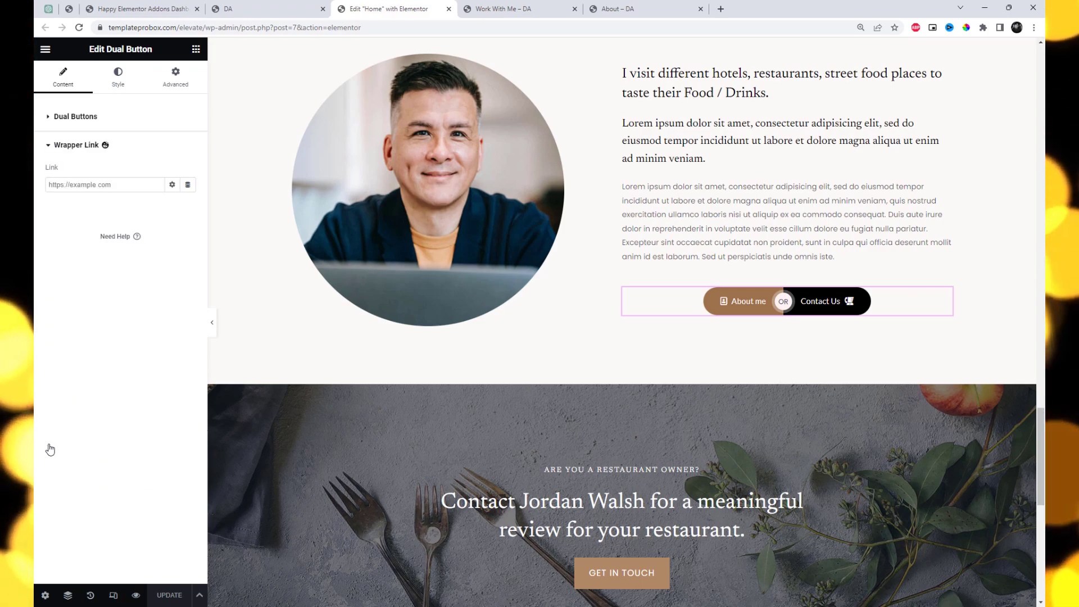
# Set the common space between the two buttons to 4 and update the page
pyautogui.click(118, 79)
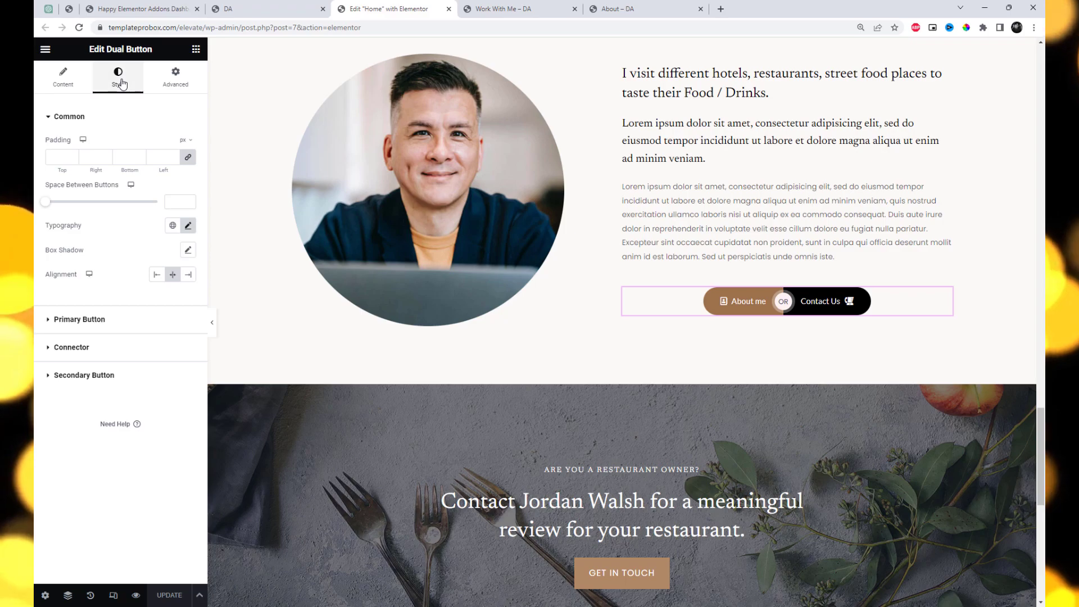
pyautogui.moveTo(45, 205); pyautogui.dragTo(51, 206)
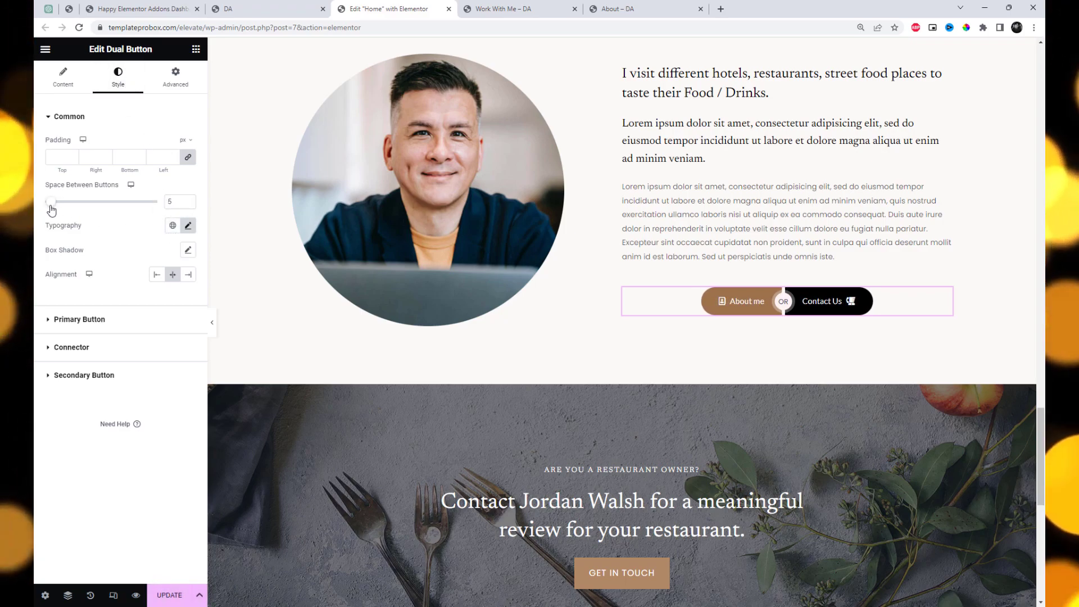
pyautogui.click(167, 598)
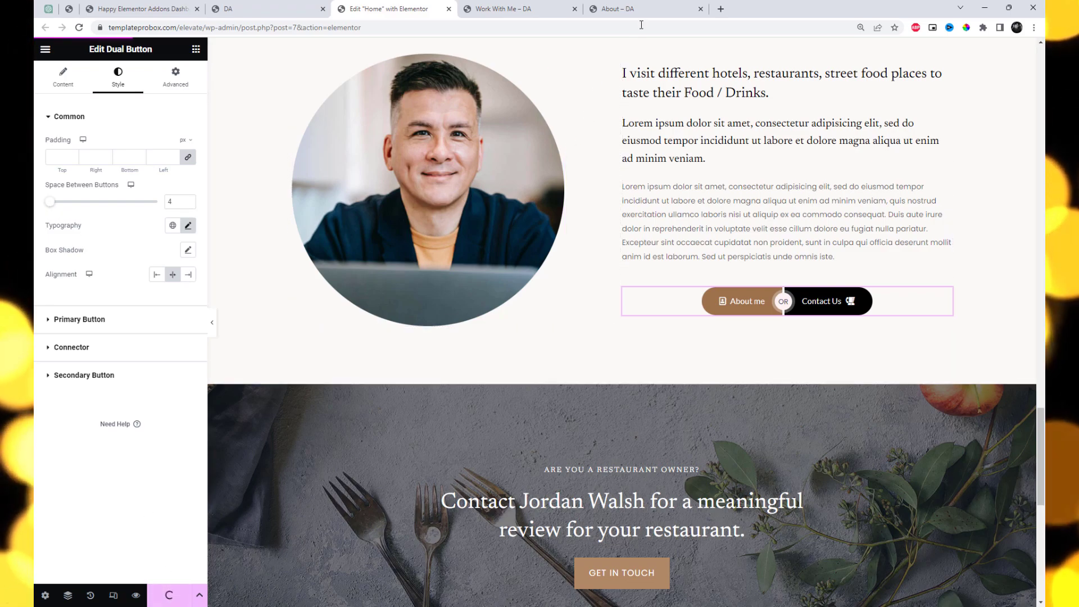
# Load the live home page from the About page and check the dual button in the desktop and mobile views
pyautogui.click(617, 9)
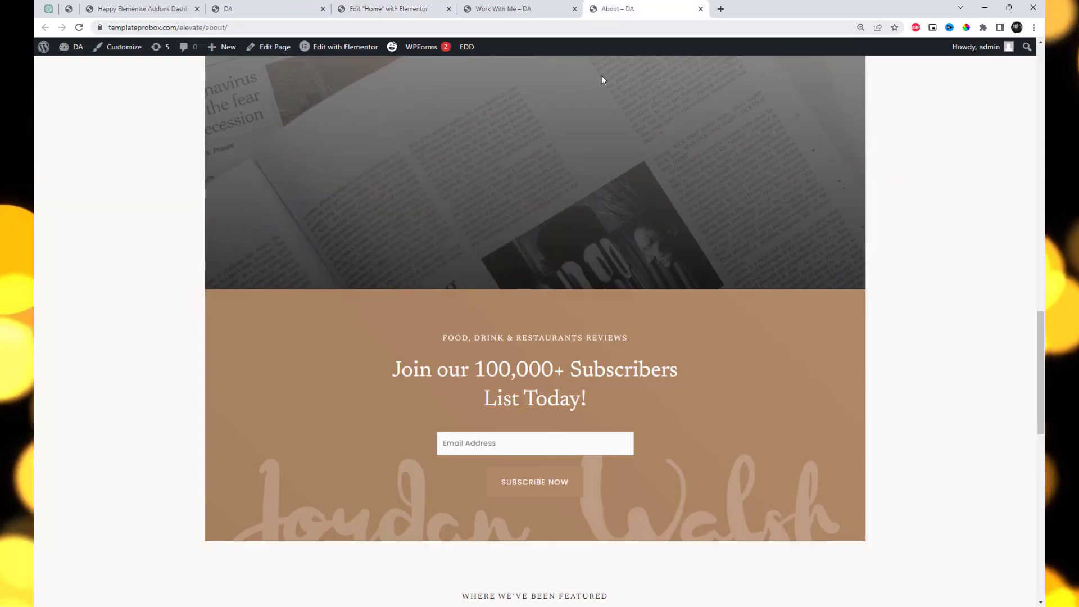
pyautogui.scroll(15, 602, 76)
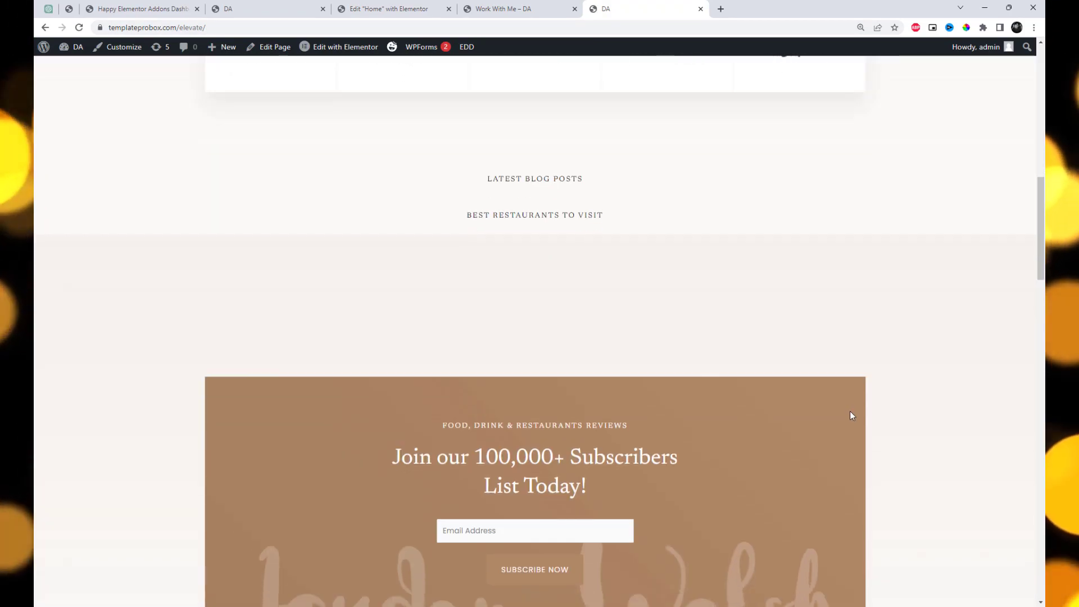
pyautogui.scroll(-9, 860, 414)
pyautogui.scroll(2, 860, 414)
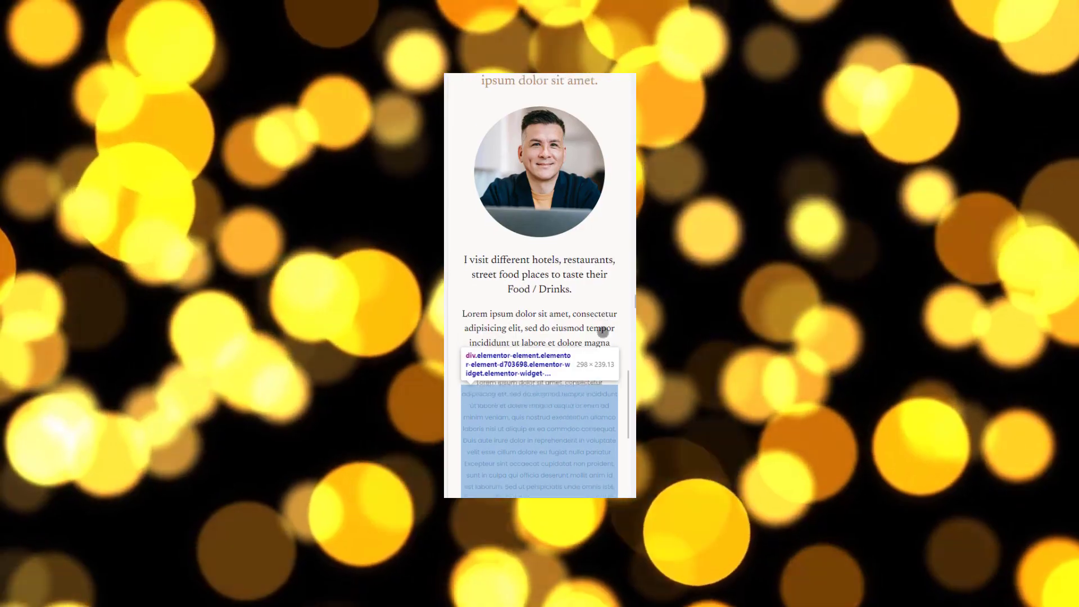
pyautogui.scroll(-5, 602, 332)
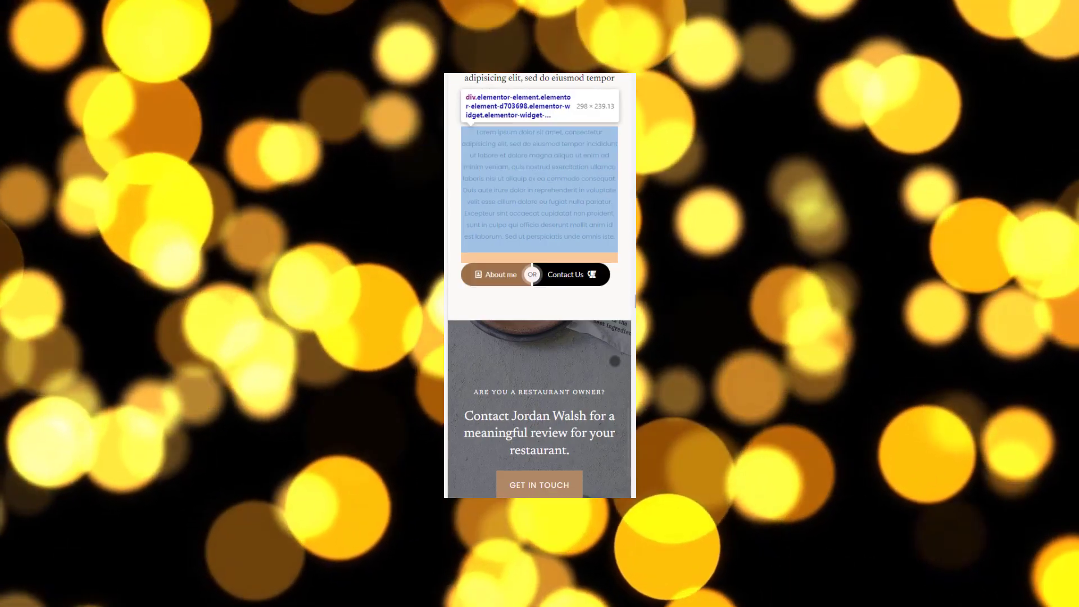
pyautogui.scroll(4, 597, 365)
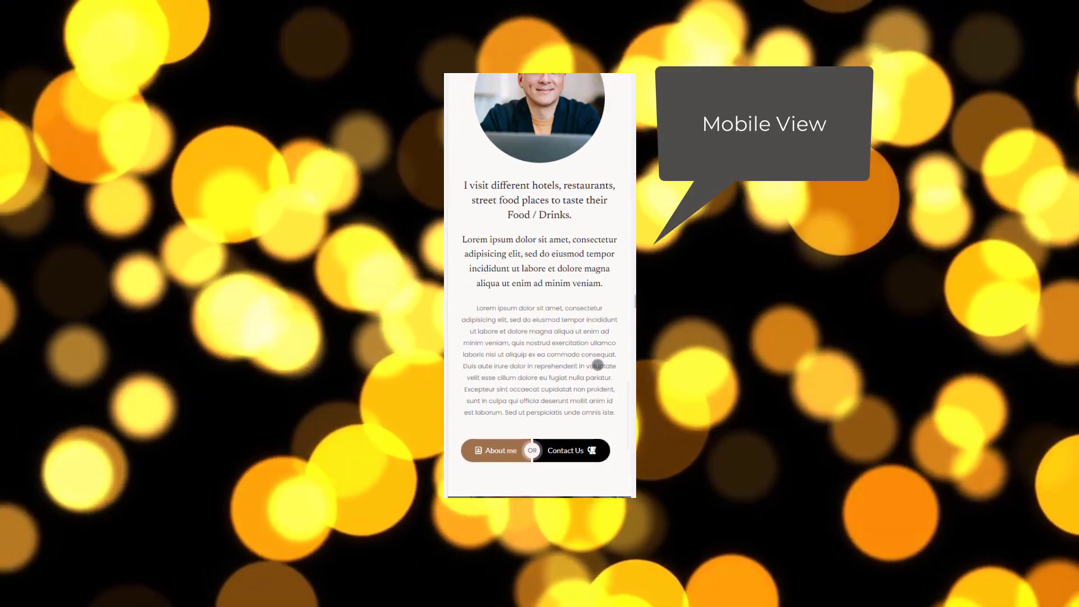